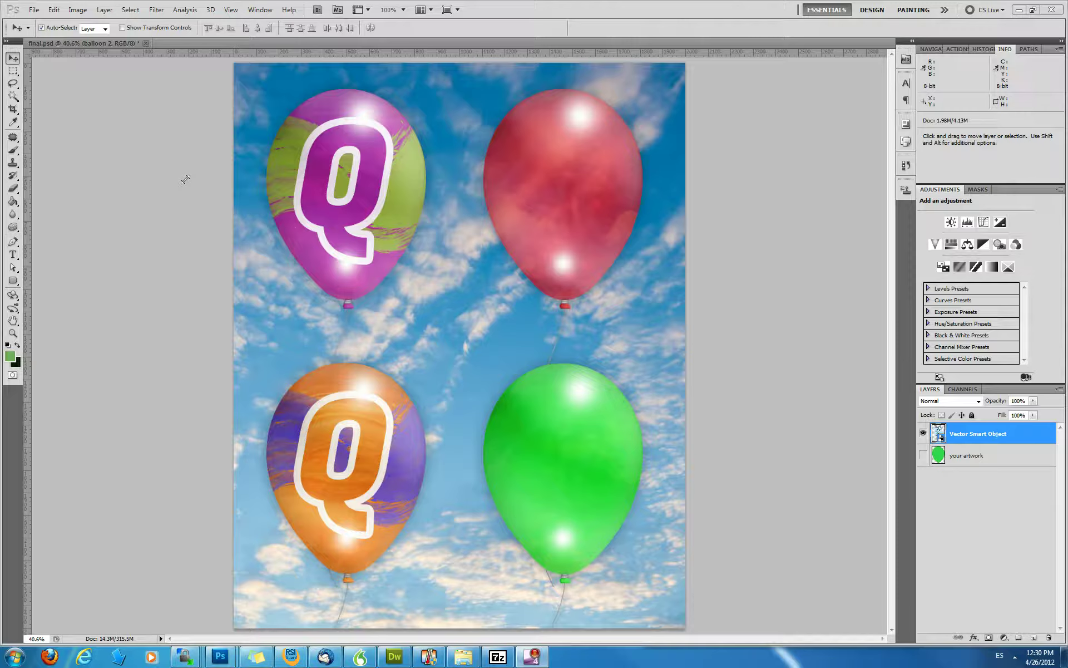
Zoom in and pan so the purple-and-green Q balloon fills the centre of view
{"action": "scroll", "coordinate": [183, 179], "scroll_direction": "up", "scroll_amount": 2}
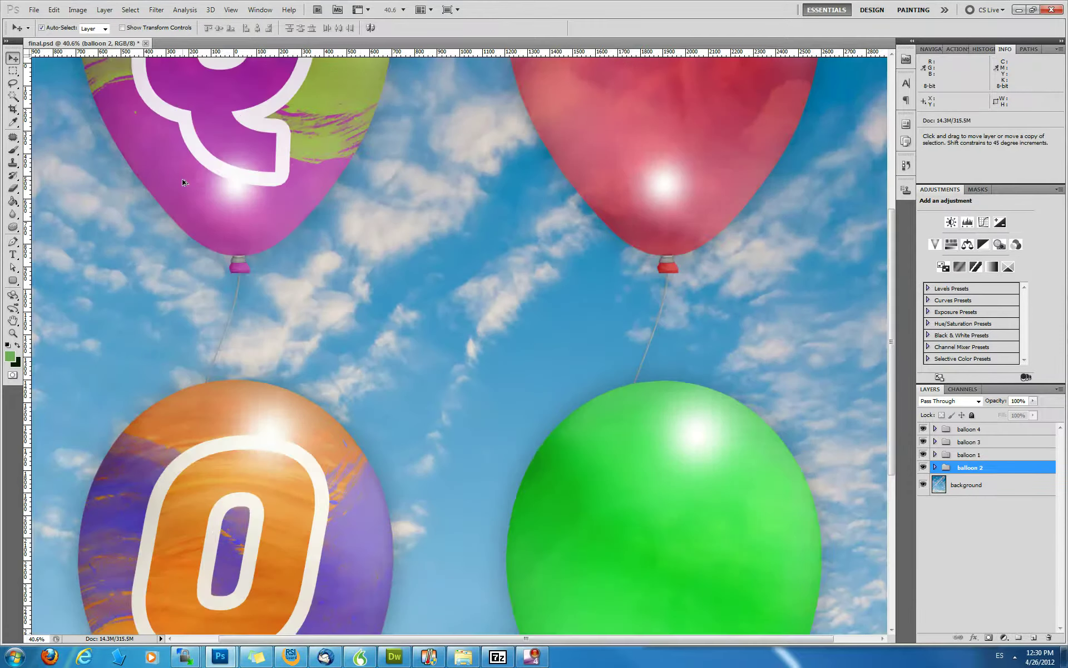
{"action": "key", "text": "ctrl+plus"}
{"action": "scroll", "coordinate": [327, 198], "scroll_direction": "up", "scroll_amount": 2}
{"action": "left_click_drag", "start_coordinate": [454, 289], "coordinate": [547, 452]}
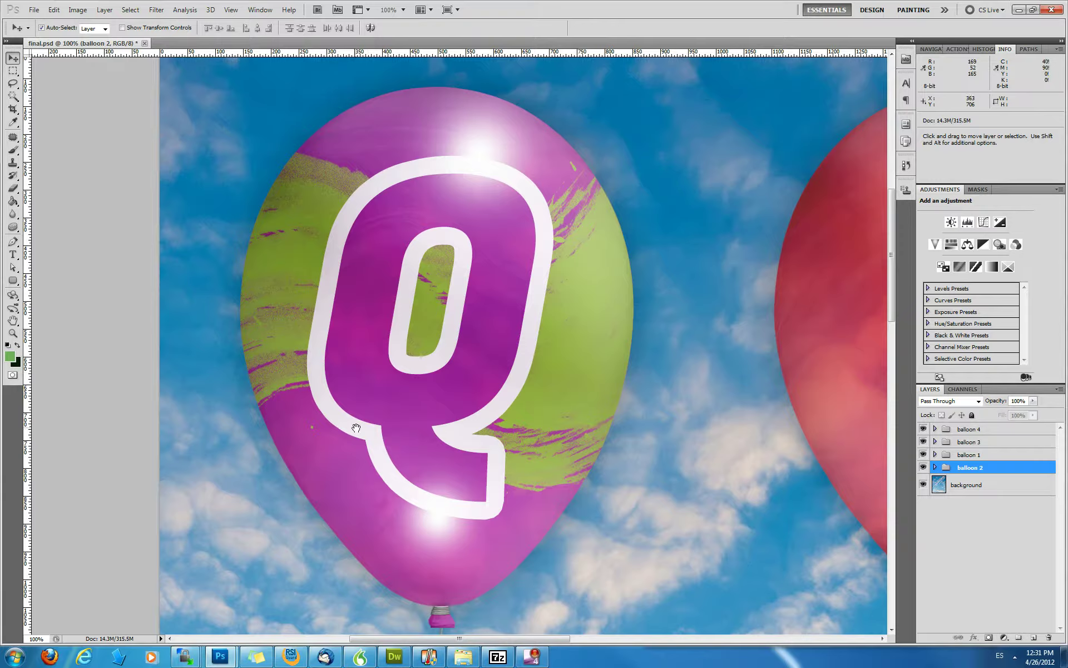
{"action": "scroll", "coordinate": [367, 372], "scroll_direction": "down", "scroll_amount": 5}
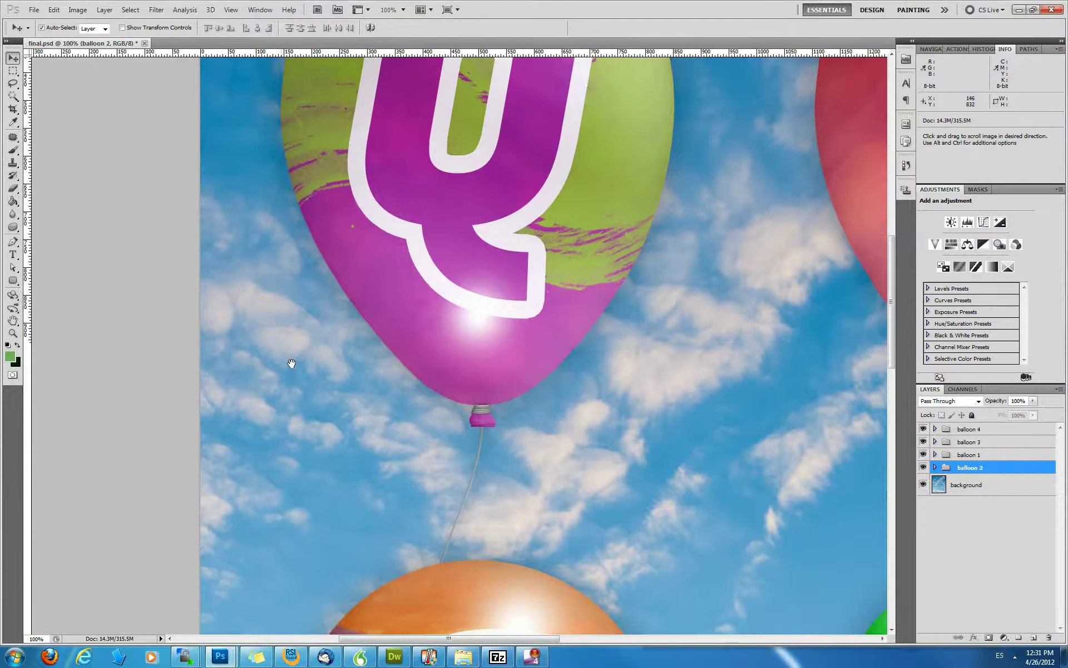
{"action": "scroll", "coordinate": [291, 364], "scroll_direction": "up", "scroll_amount": 4}
{"action": "scroll", "coordinate": [291, 394], "scroll_direction": "left", "scroll_amount": 2}
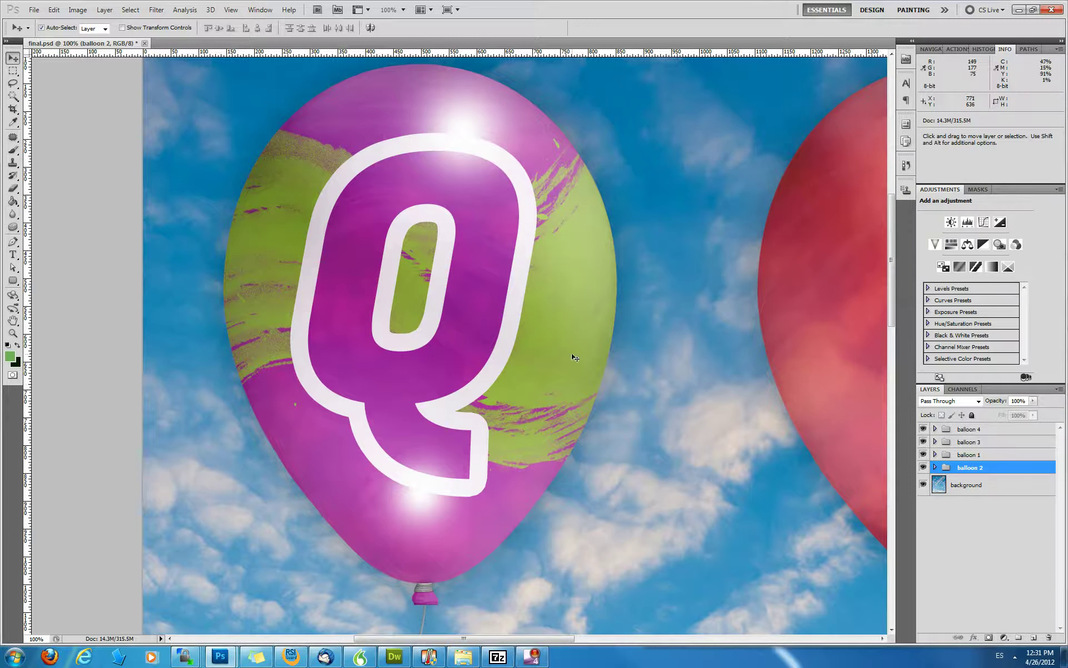
Open the your artwork smart object from the balloon 1 group for editing
{"action": "left_click", "coordinate": [934, 454]}
{"action": "left_click", "coordinate": [1030, 501]}
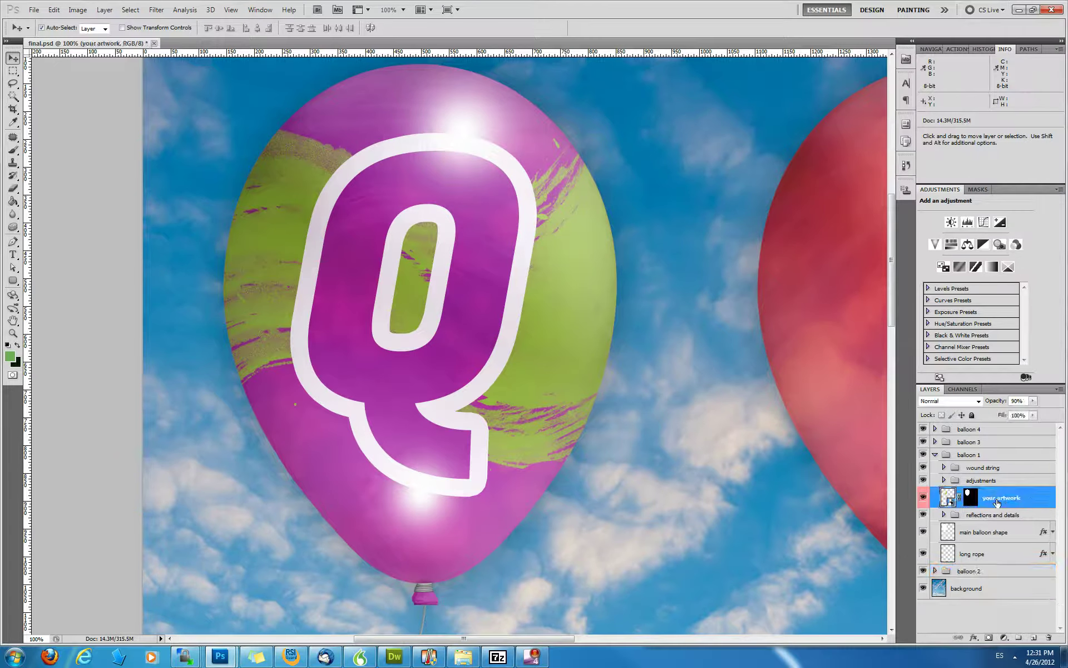
{"action": "double_click", "coordinate": [951, 502]}
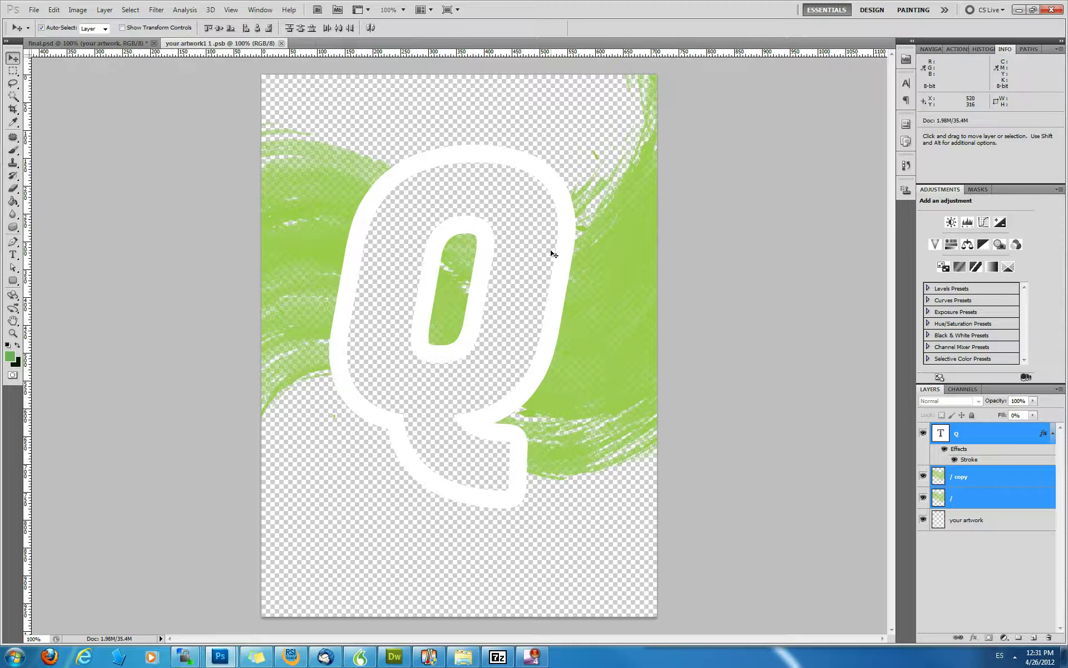
Replace the Q layers with the blue floral vector artwork and save the .psb
{"action": "key", "text": "Delete"}
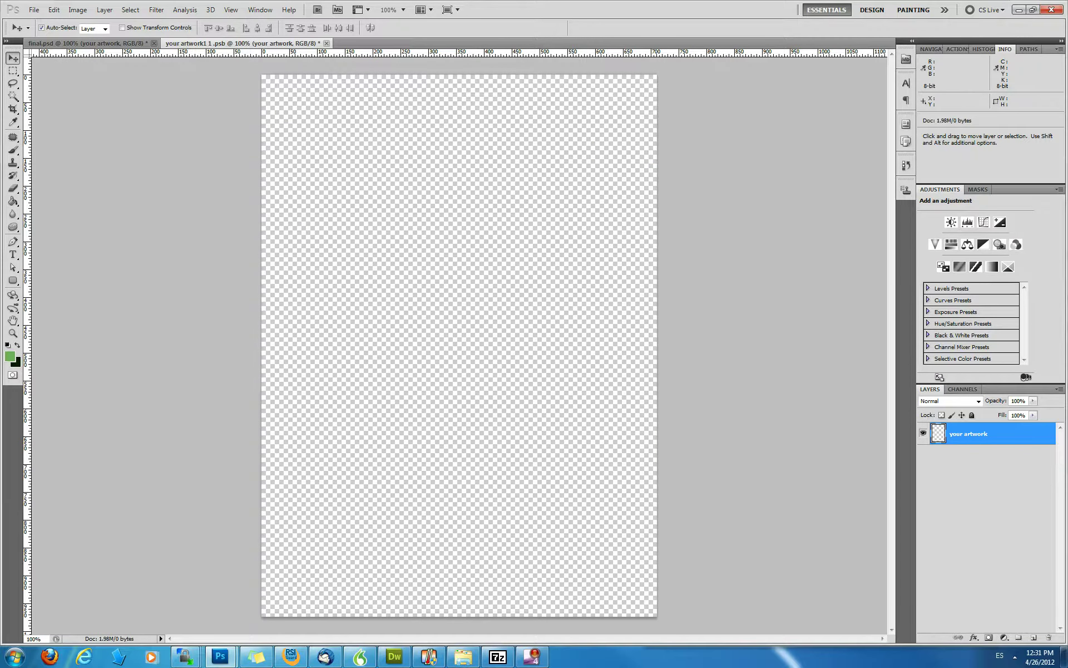
{"action": "key", "text": "ctrl+v"}
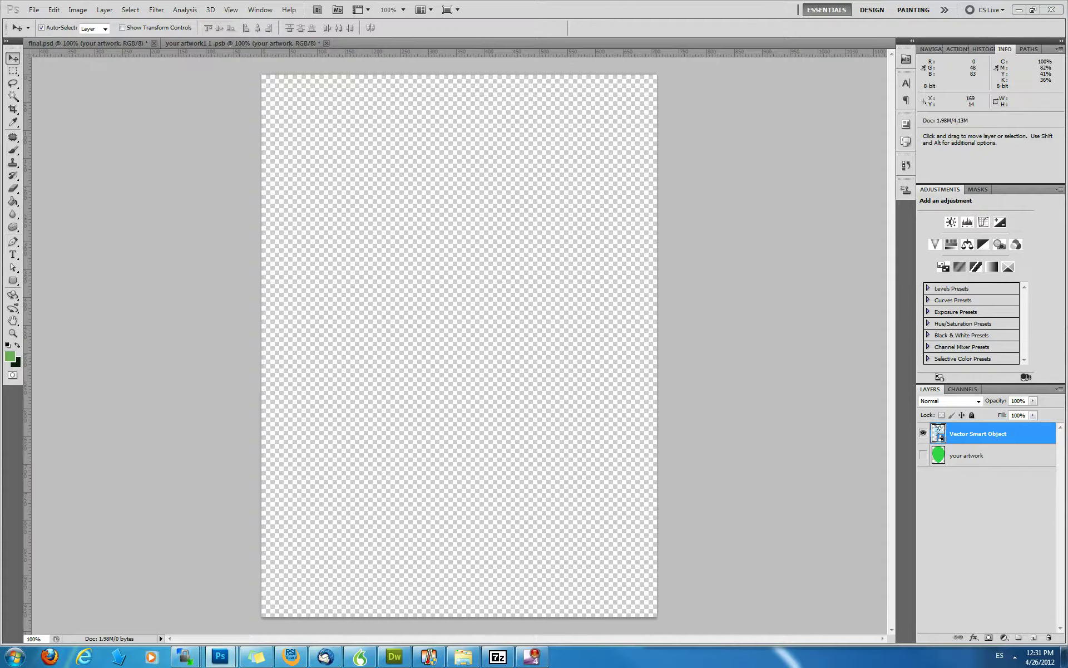
{"action": "left_click_drag", "start_coordinate": [1029, 90], "coordinate": [1063, 113]}
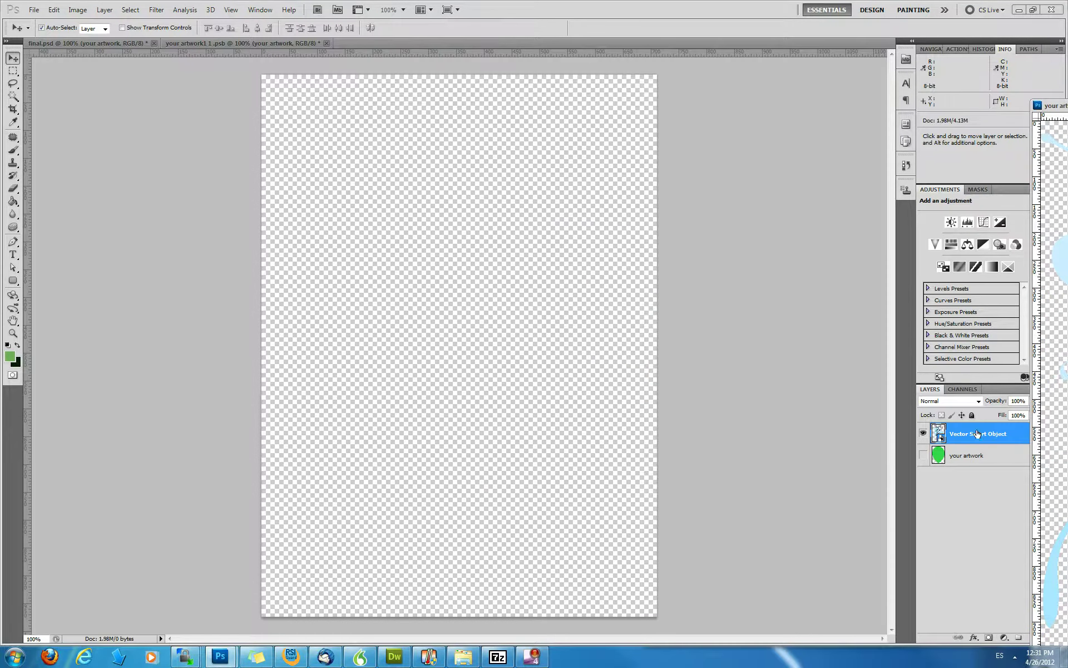
{"action": "left_click_drag", "start_coordinate": [973, 432], "coordinate": [382, 355]}
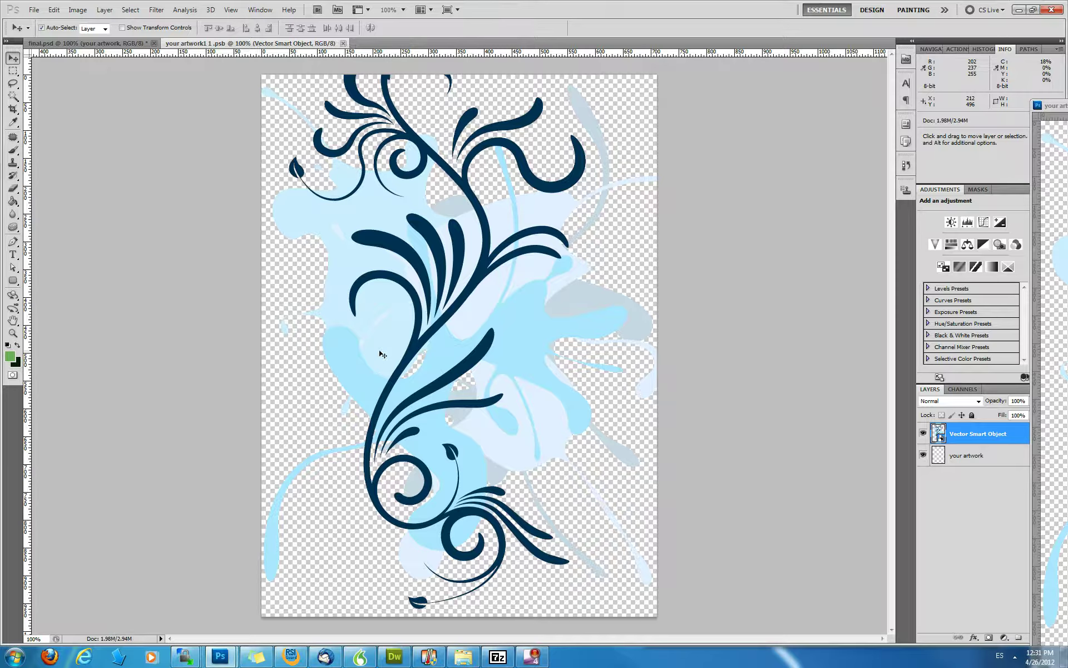
{"action": "key", "text": "ctrl+w"}
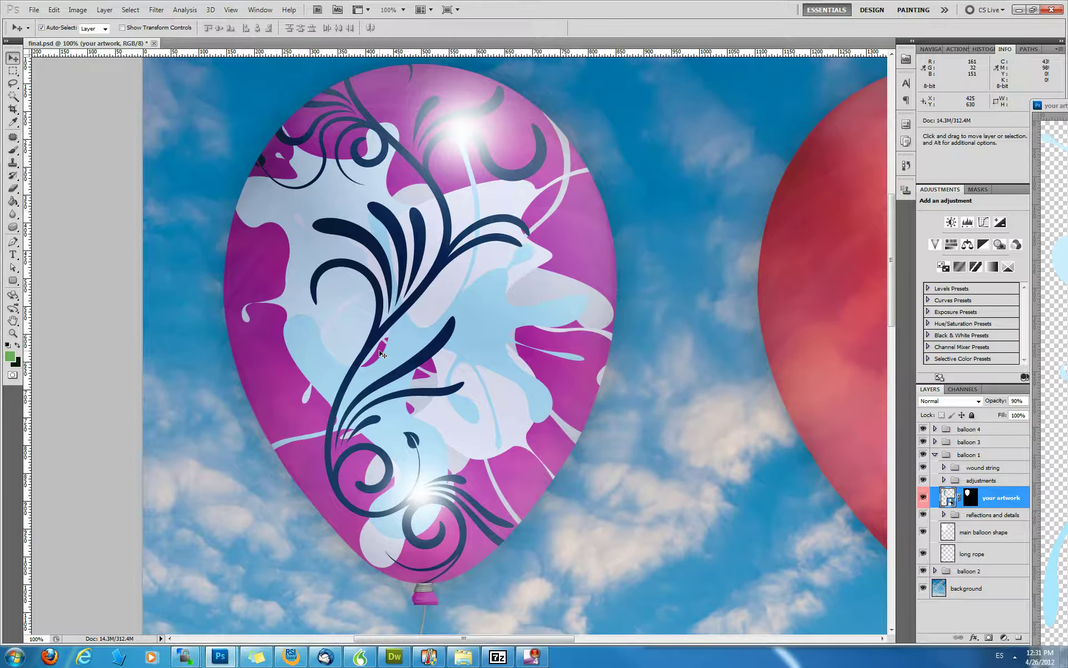
{"action": "key", "text": "ctrl+0"}
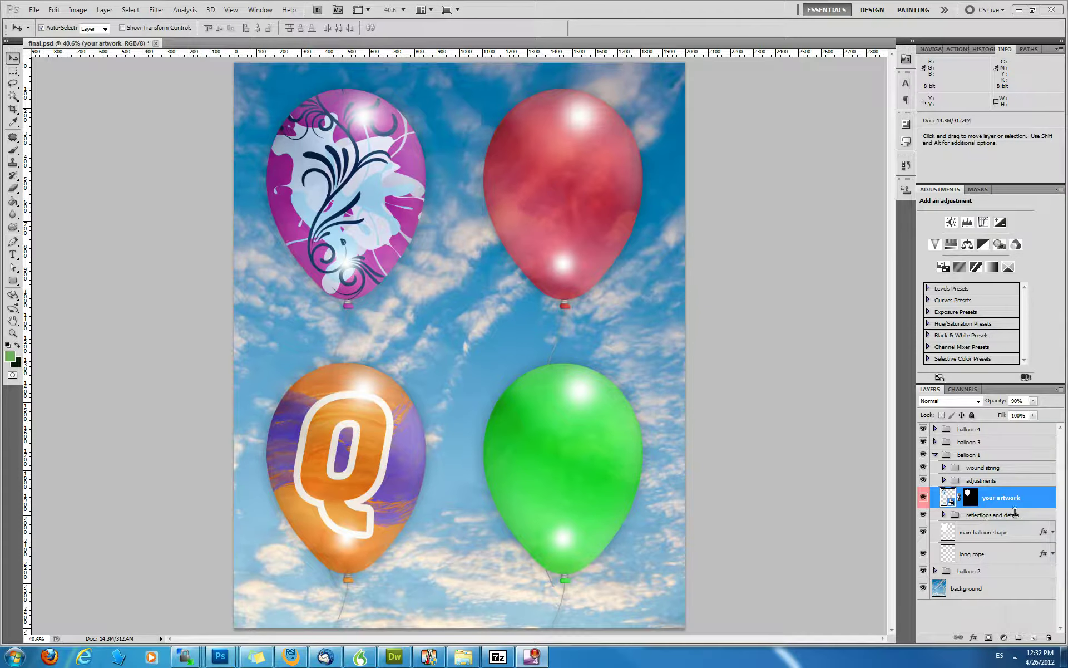
{"action": "left_click", "coordinate": [996, 537]}
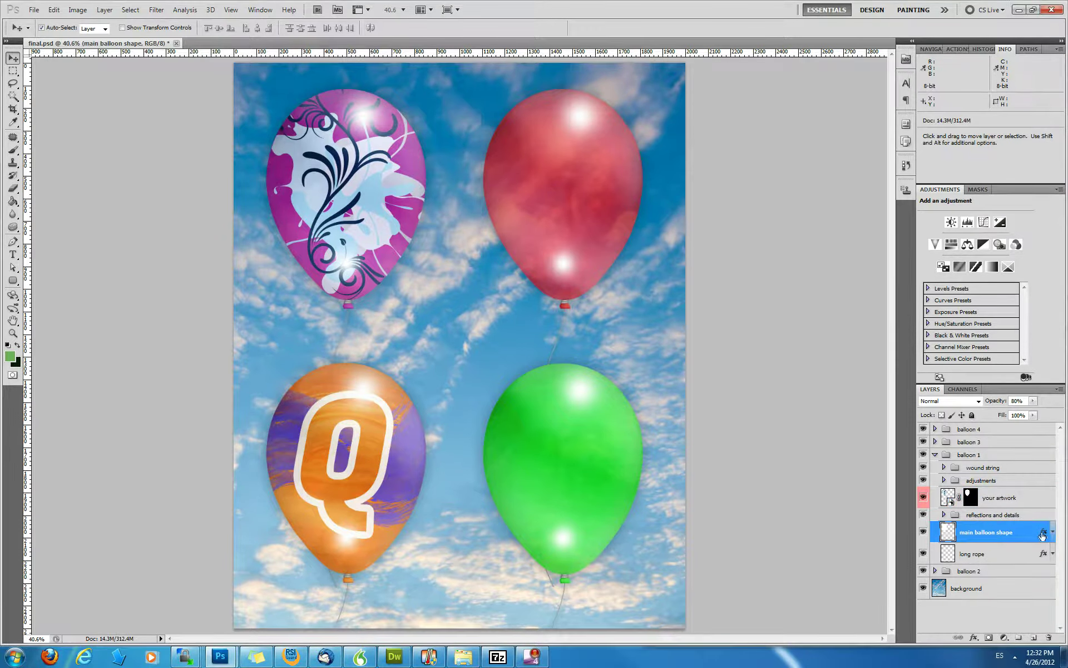
{"action": "double_click", "coordinate": [1022, 536]}
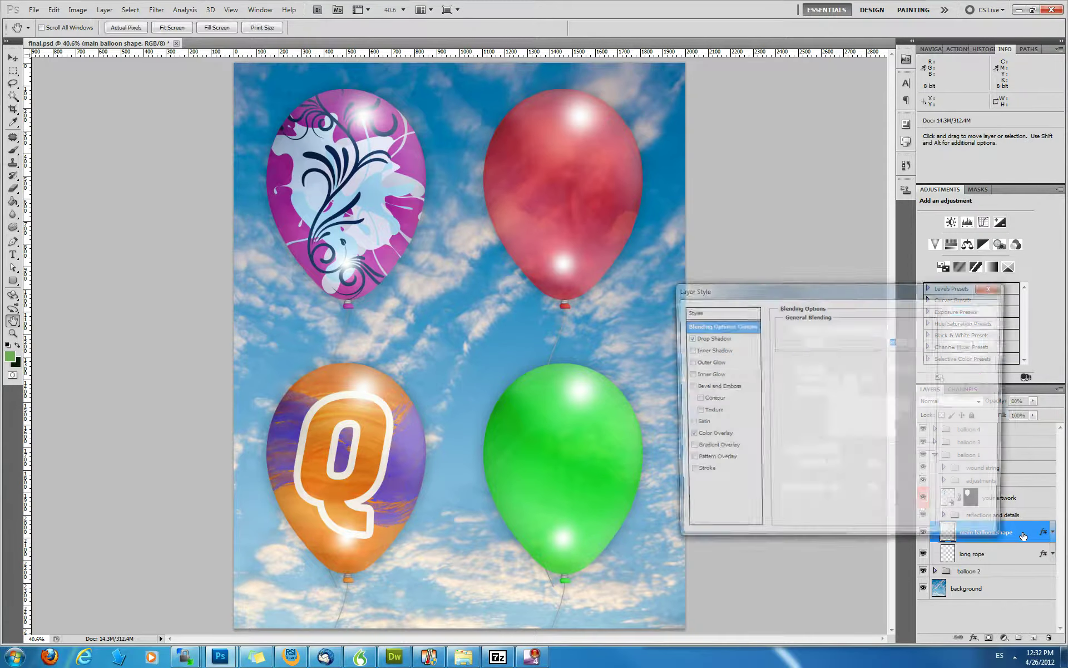
{"action": "left_click", "coordinate": [721, 439]}
{"action": "left_click", "coordinate": [892, 331]}
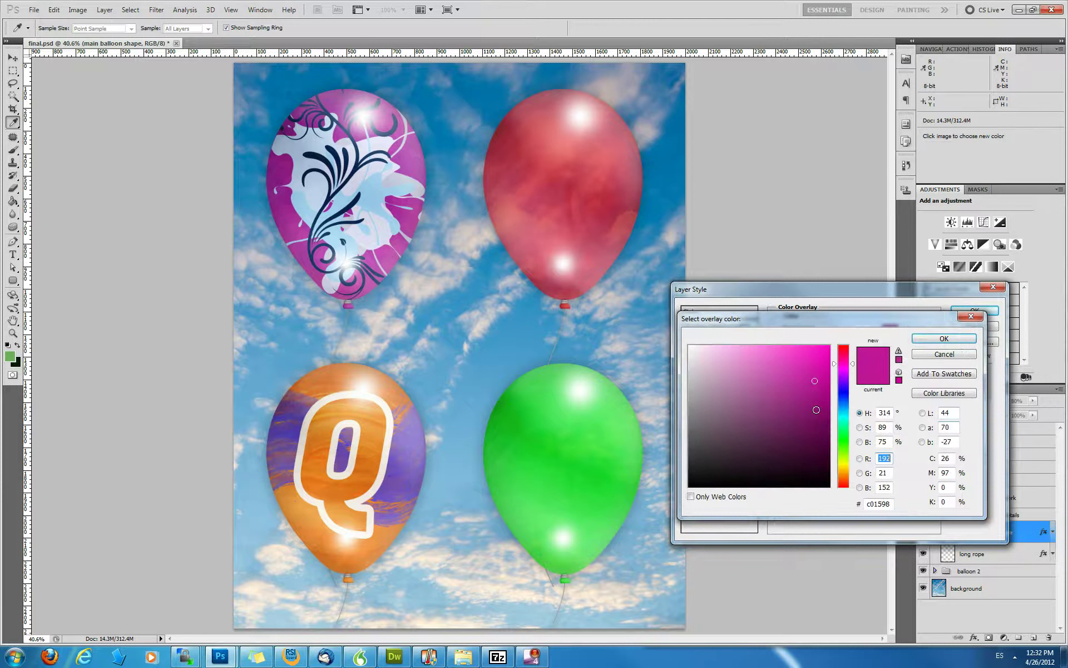
{"action": "left_click_drag", "start_coordinate": [800, 371], "coordinate": [762, 373]}
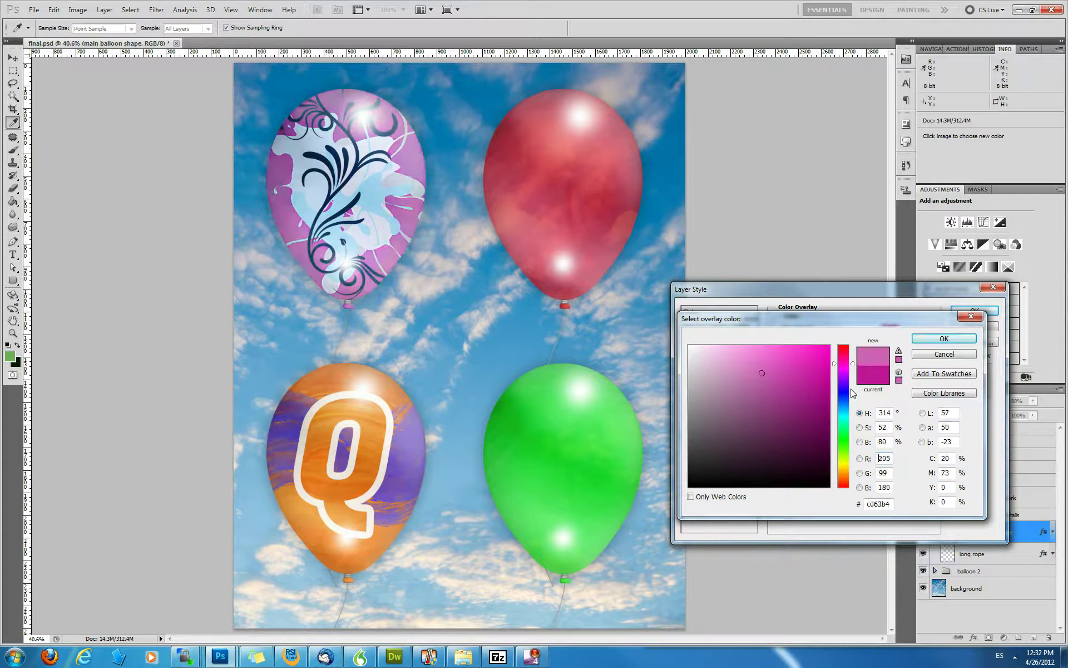
{"action": "left_click_drag", "start_coordinate": [854, 365], "coordinate": [851, 443]}
{"action": "mouse_move", "coordinate": [795, 375]}
{"action": "left_mouse_down"}
{"action": "mouse_move", "coordinate": [804, 356]}
{"action": "mouse_move", "coordinate": [795, 390]}
{"action": "mouse_move", "coordinate": [807, 353]}
{"action": "mouse_move", "coordinate": [799, 387]}
{"action": "mouse_move", "coordinate": [782, 382]}
{"action": "left_mouse_up"}
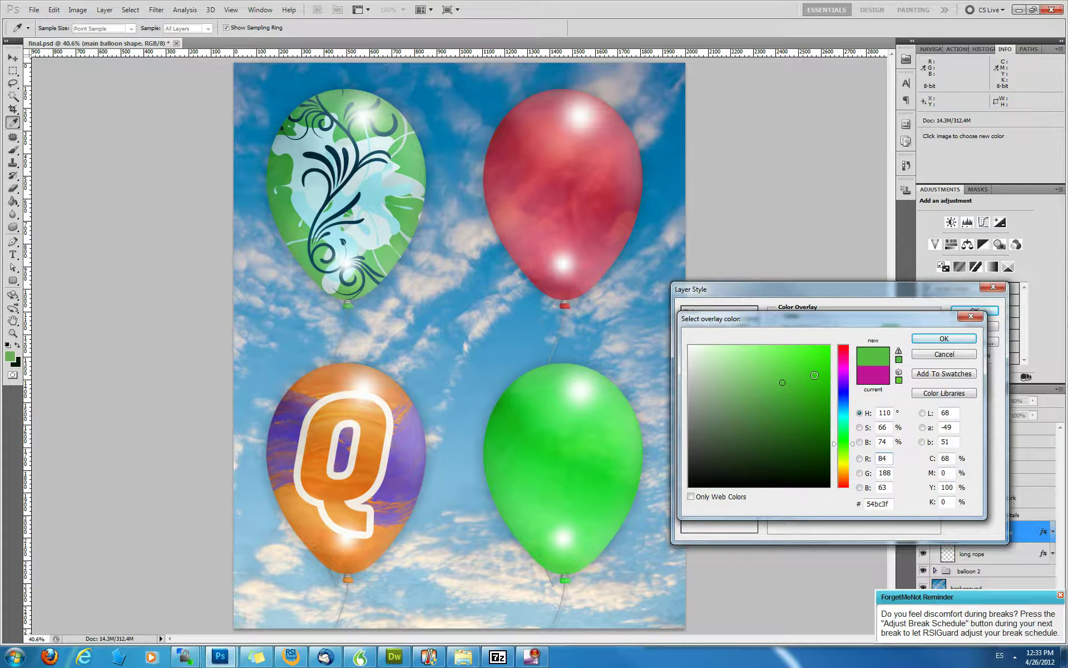
{"action": "mouse_move", "coordinate": [792, 411]}
{"action": "left_mouse_down"}
{"action": "mouse_move", "coordinate": [745, 445]}
{"action": "mouse_move", "coordinate": [729, 475]}
{"action": "mouse_move", "coordinate": [796, 476]}
{"action": "mouse_move", "coordinate": [806, 415]}
{"action": "left_mouse_up"}
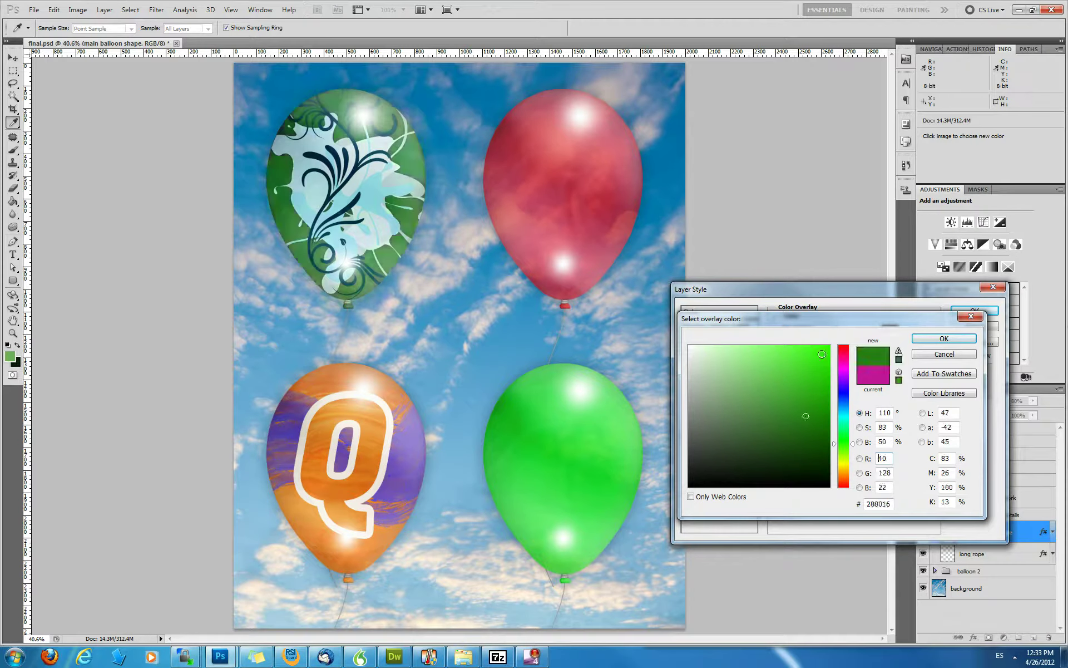
{"action": "left_click", "coordinate": [940, 354]}
{"action": "left_click", "coordinate": [978, 327]}
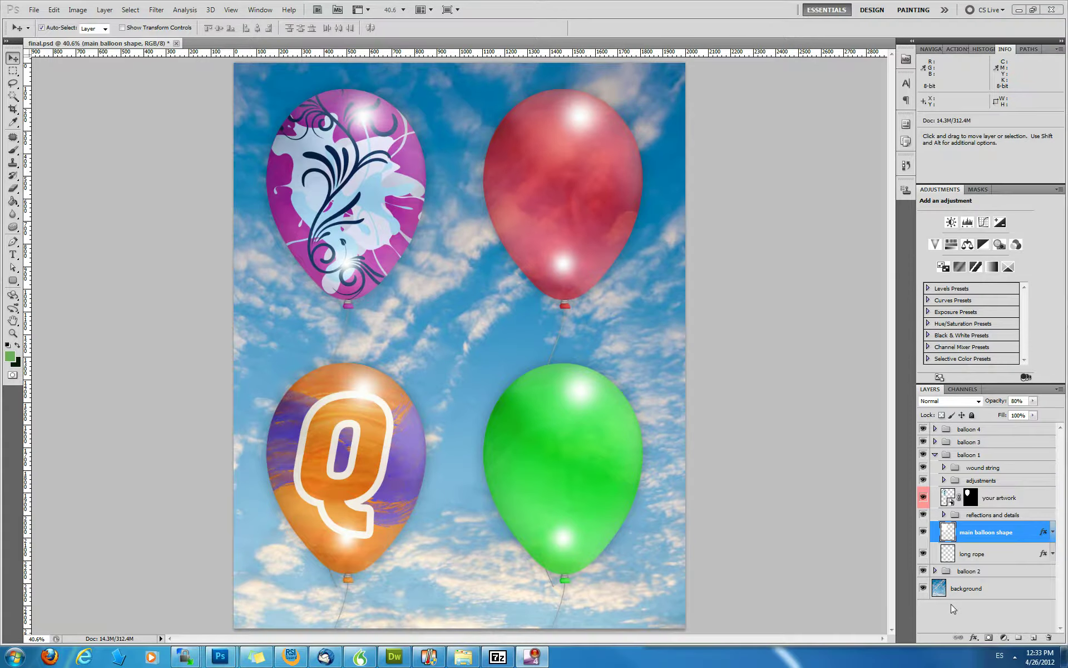
At 100% zoom, hide wound string, your artwork and reflections and details, keeping adjustments visible
{"action": "key", "text": "ctrl+1"}
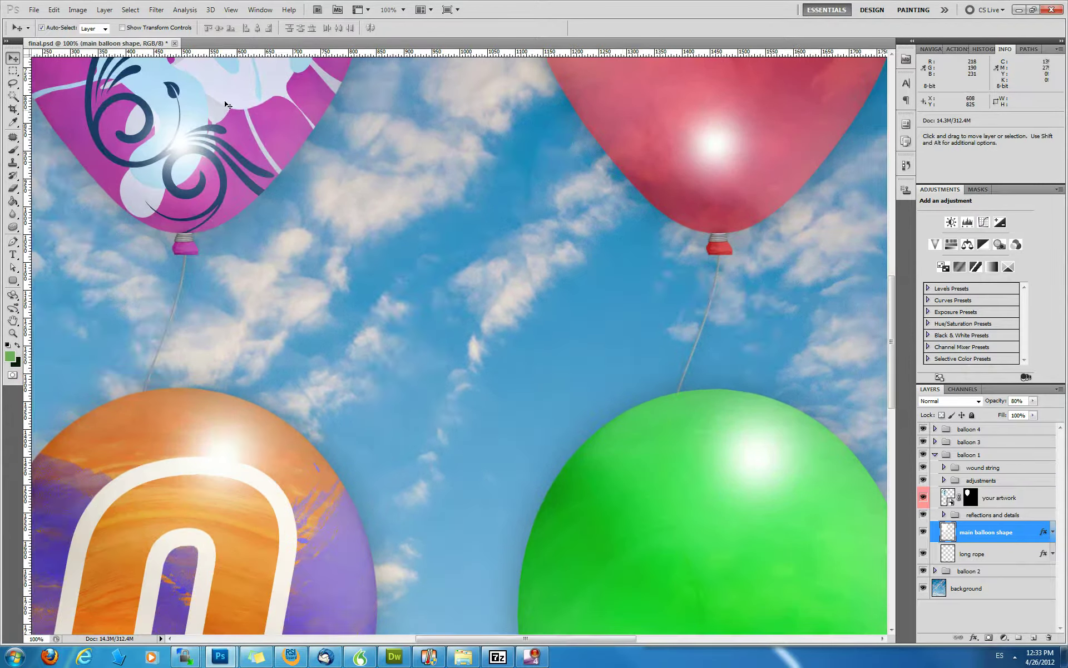
{"action": "left_click_drag", "start_coordinate": [415, 183], "coordinate": [630, 345]}
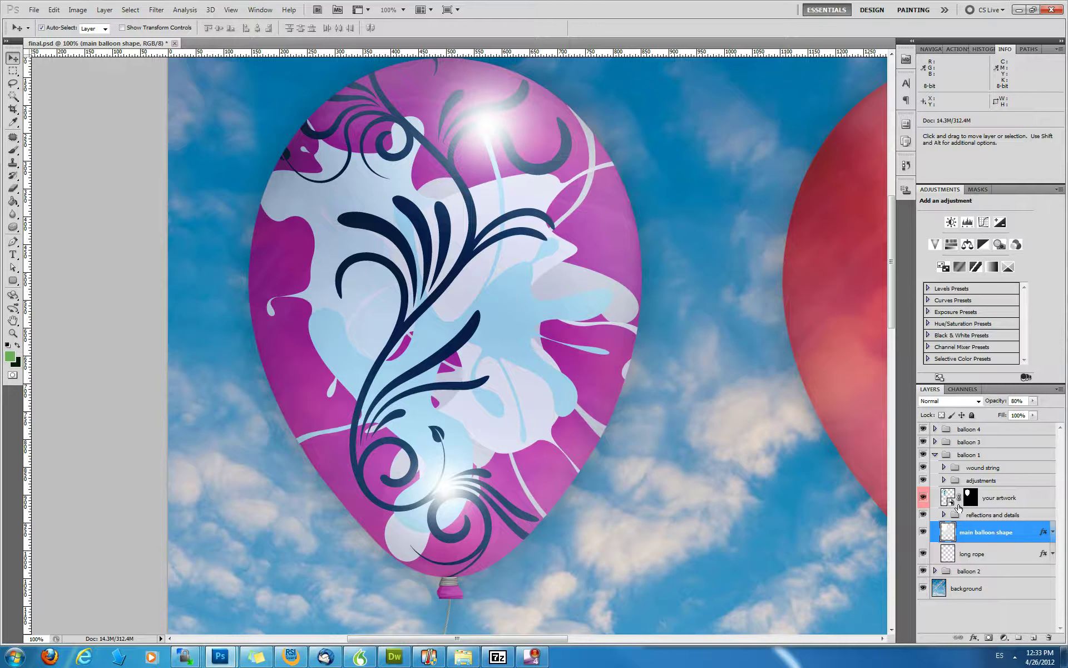
{"action": "left_click", "coordinate": [986, 499]}
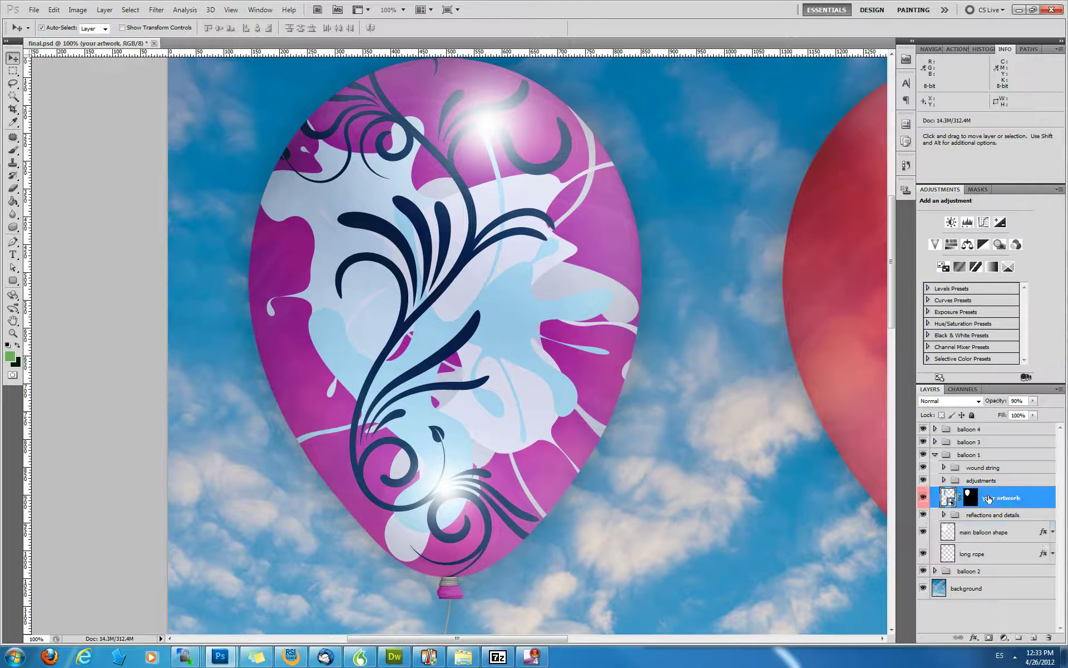
{"action": "left_click", "coordinate": [984, 481]}
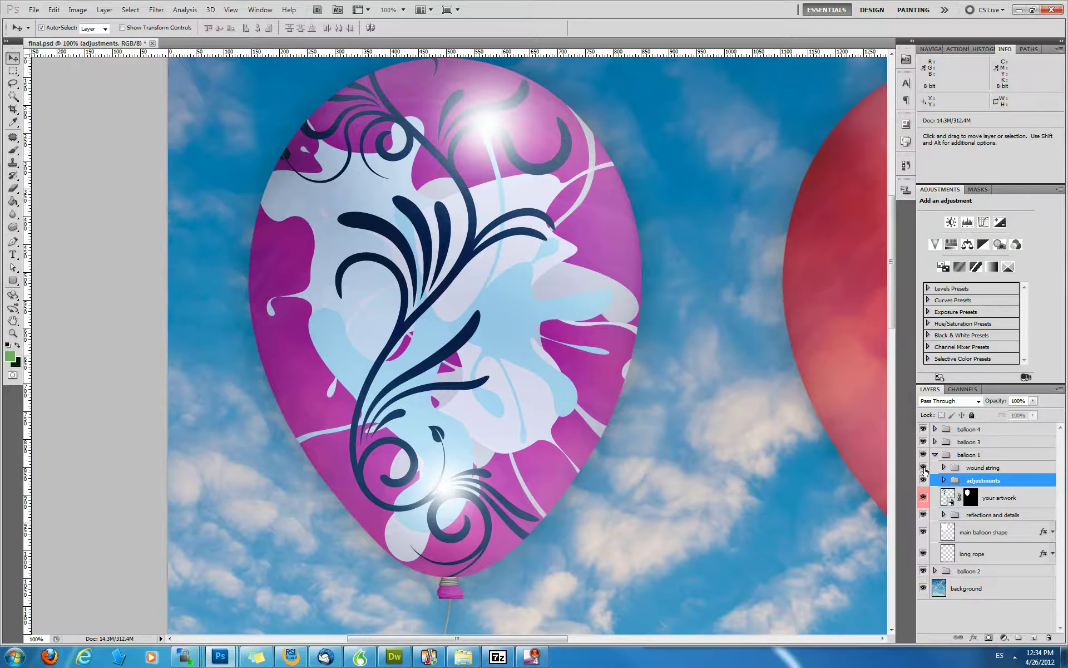
{"action": "left_click_drag", "start_coordinate": [923, 468], "coordinate": [941, 523]}
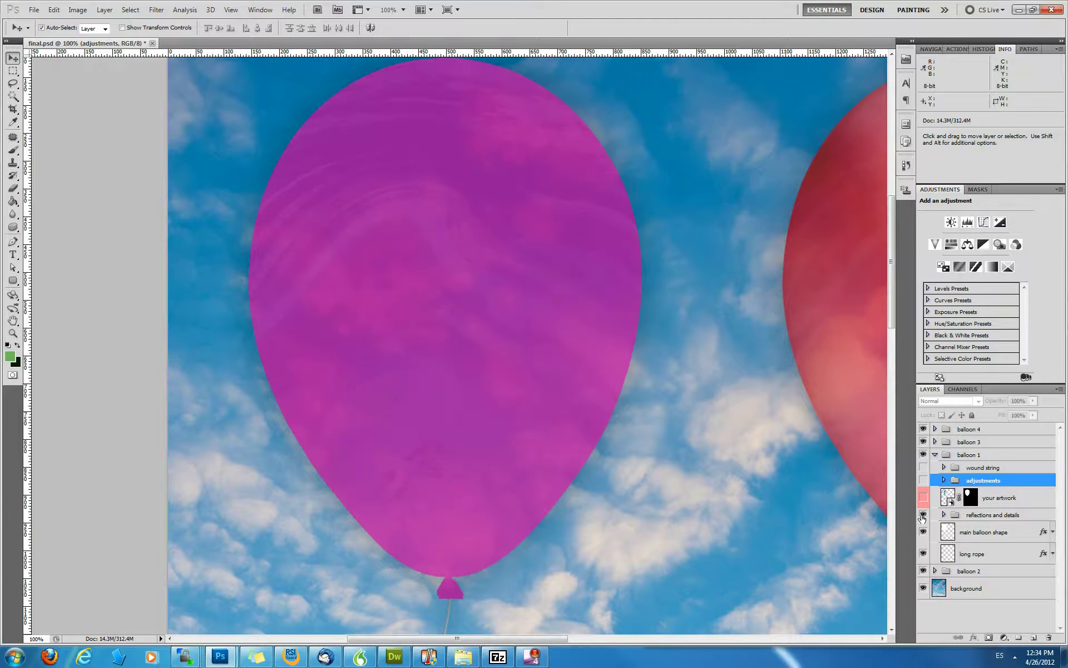
{"action": "left_click", "coordinate": [924, 515]}
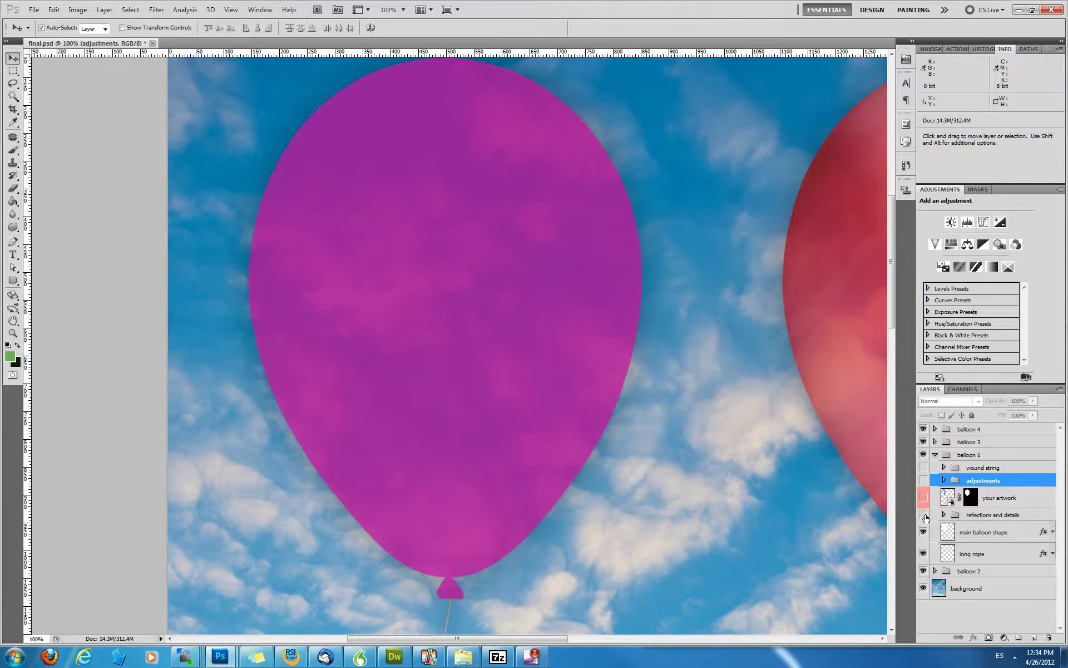
{"action": "left_click", "coordinate": [992, 532]}
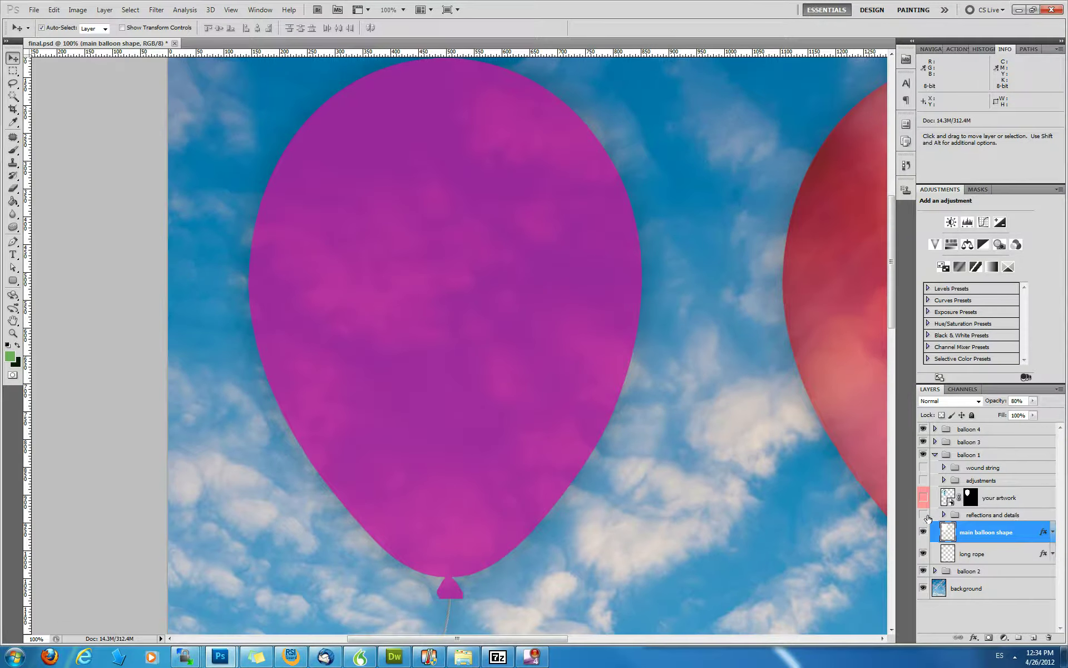
{"action": "left_click", "coordinate": [923, 480]}
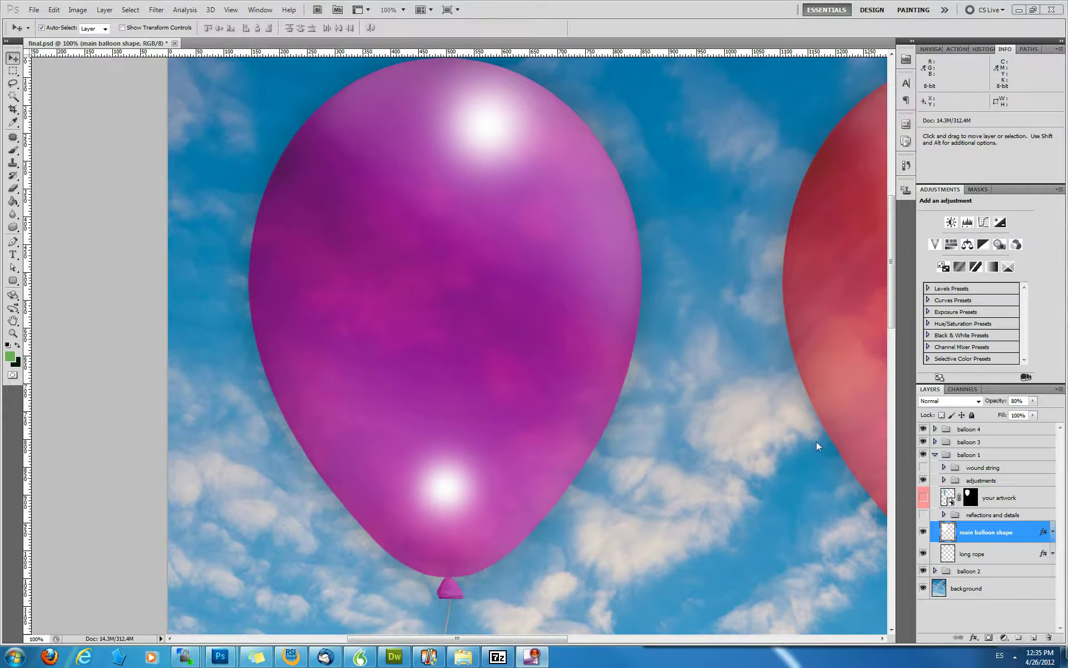
Expand the adjustments group and toggle the bottom and top highlights to compare them
{"action": "left_click", "coordinate": [944, 481]}
{"action": "scroll", "coordinate": [971, 497], "scroll_direction": "down", "scroll_amount": 5}
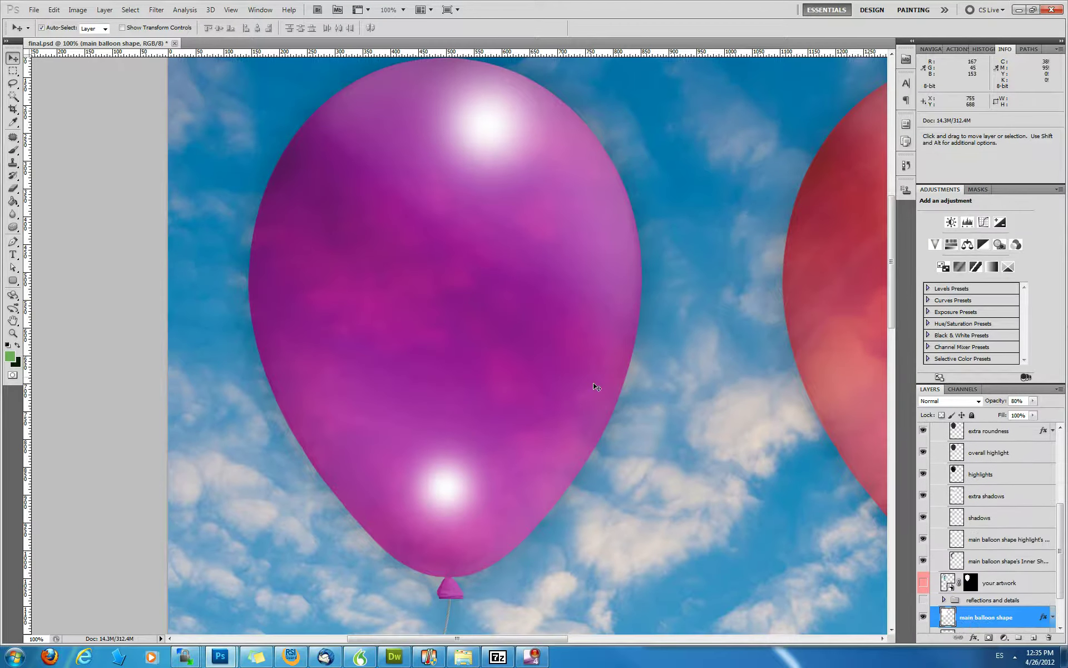
{"action": "scroll", "coordinate": [959, 494], "scroll_direction": "up", "scroll_amount": 1}
{"action": "scroll", "coordinate": [959, 494], "scroll_direction": "up", "scroll_amount": 3}
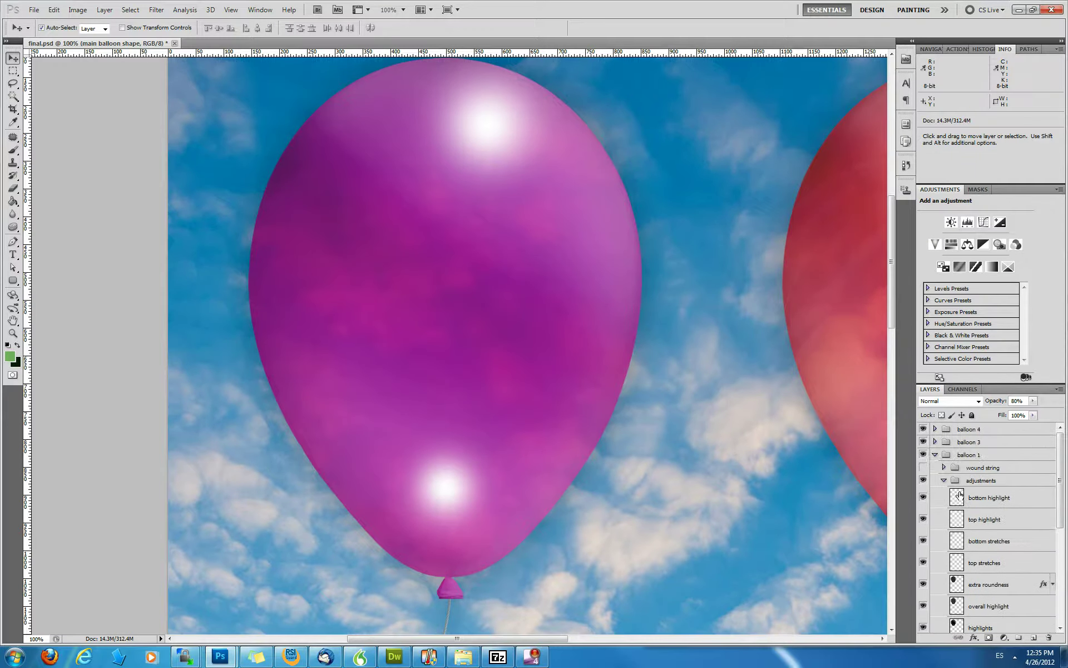
{"action": "scroll", "coordinate": [1001, 481], "scroll_direction": "down", "scroll_amount": 1}
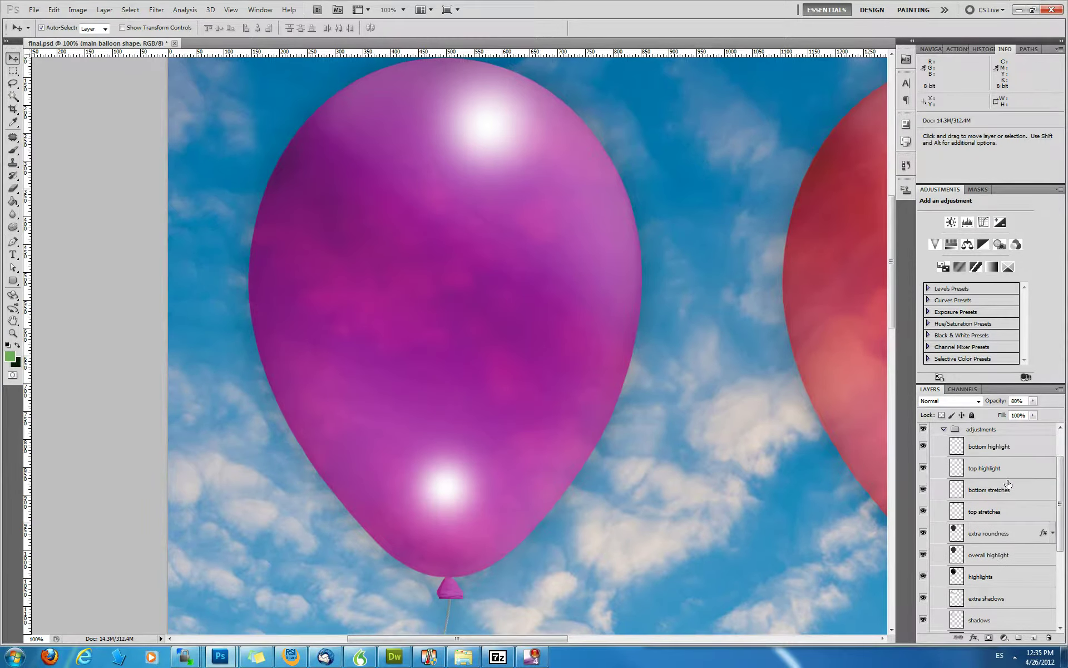
{"action": "left_click", "coordinate": [923, 448]}
{"action": "left_click", "coordinate": [923, 448]}
{"action": "left_click", "coordinate": [923, 447]}
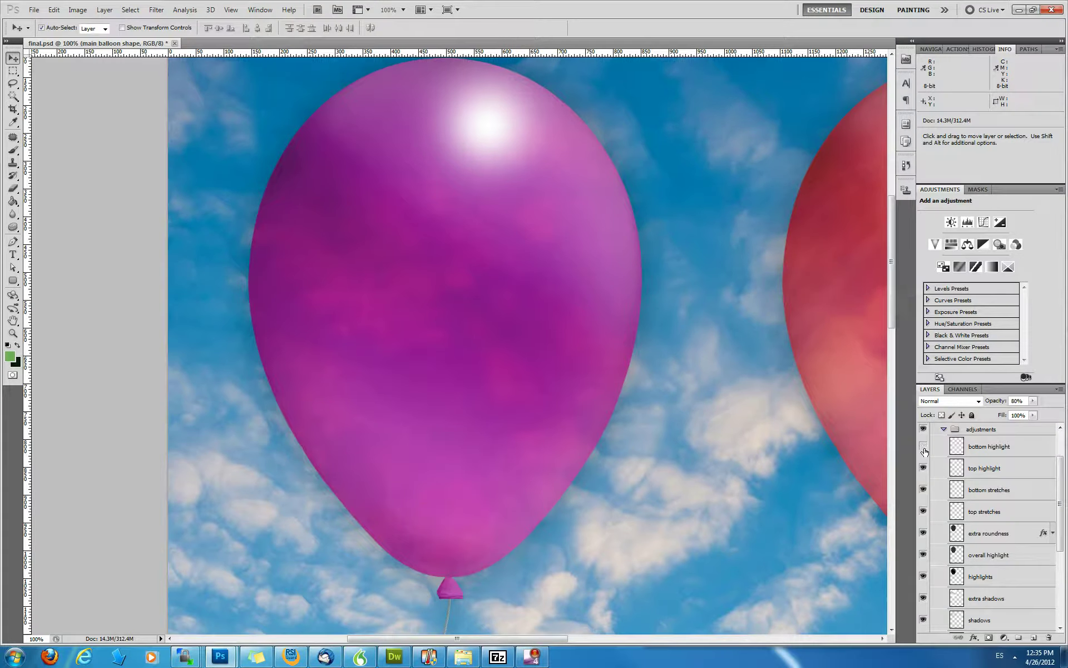
{"action": "left_click", "coordinate": [923, 448]}
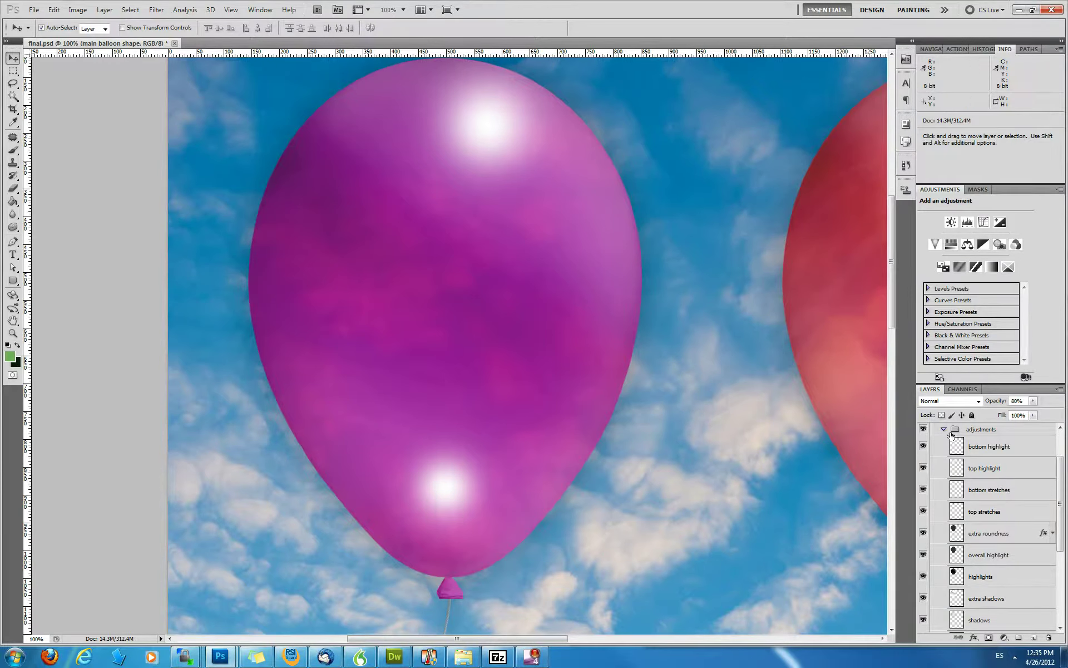
{"action": "left_click", "coordinate": [922, 449]}
{"action": "left_click", "coordinate": [923, 449]}
{"action": "left_click", "coordinate": [924, 469]}
{"action": "left_click", "coordinate": [924, 469]}
Fade the top highlight layer to about 42% opacity
{"action": "left_click", "coordinate": [999, 471]}
{"action": "left_click", "coordinate": [1032, 402]}
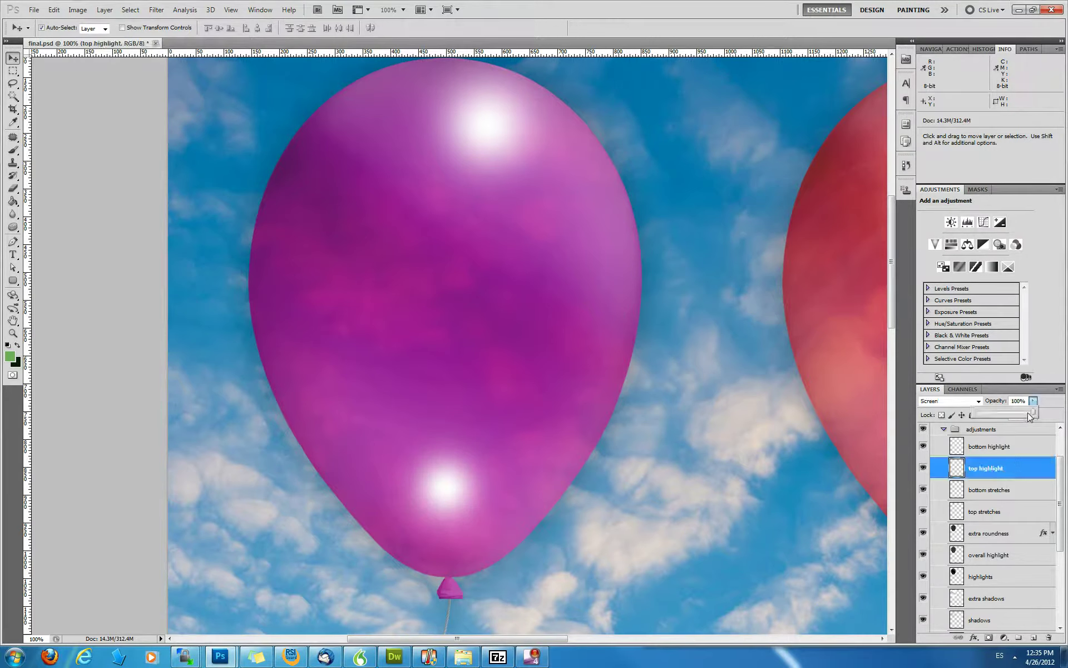
{"action": "mouse_move", "coordinate": [1028, 412]}
{"action": "left_mouse_down"}
{"action": "mouse_move", "coordinate": [992, 414]}
{"action": "mouse_move", "coordinate": [1039, 413]}
{"action": "left_mouse_up"}
{"action": "left_click", "coordinate": [1055, 405]}
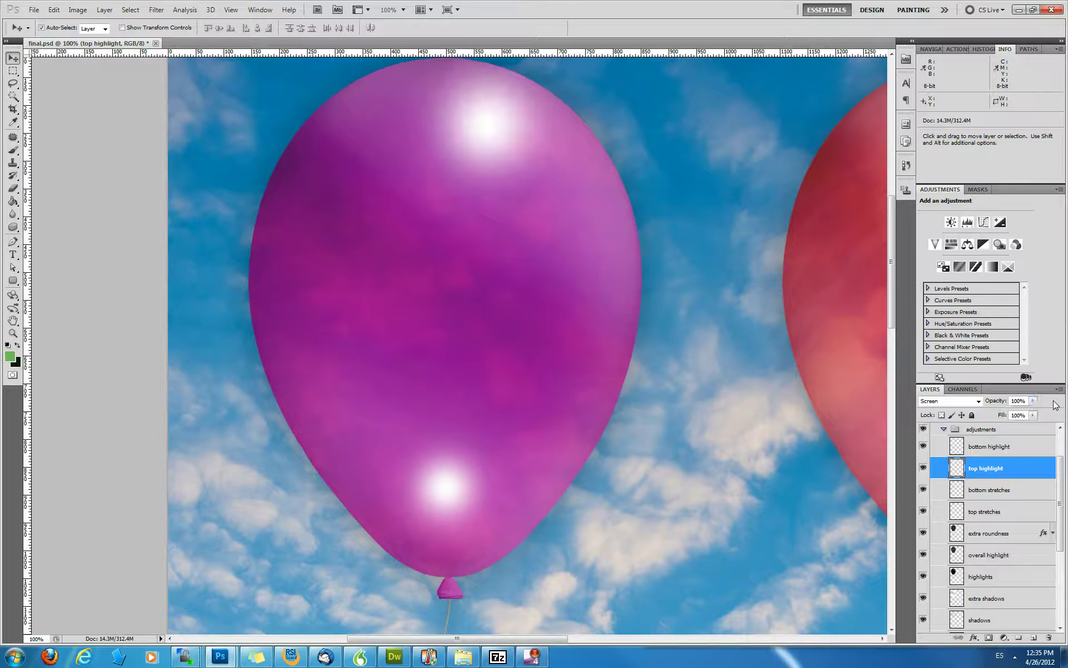
Raise top stretches opacity to about 88% and bottom stretches to about 90%
{"action": "left_click", "coordinate": [1013, 490]}
{"action": "left_click", "coordinate": [997, 510]}
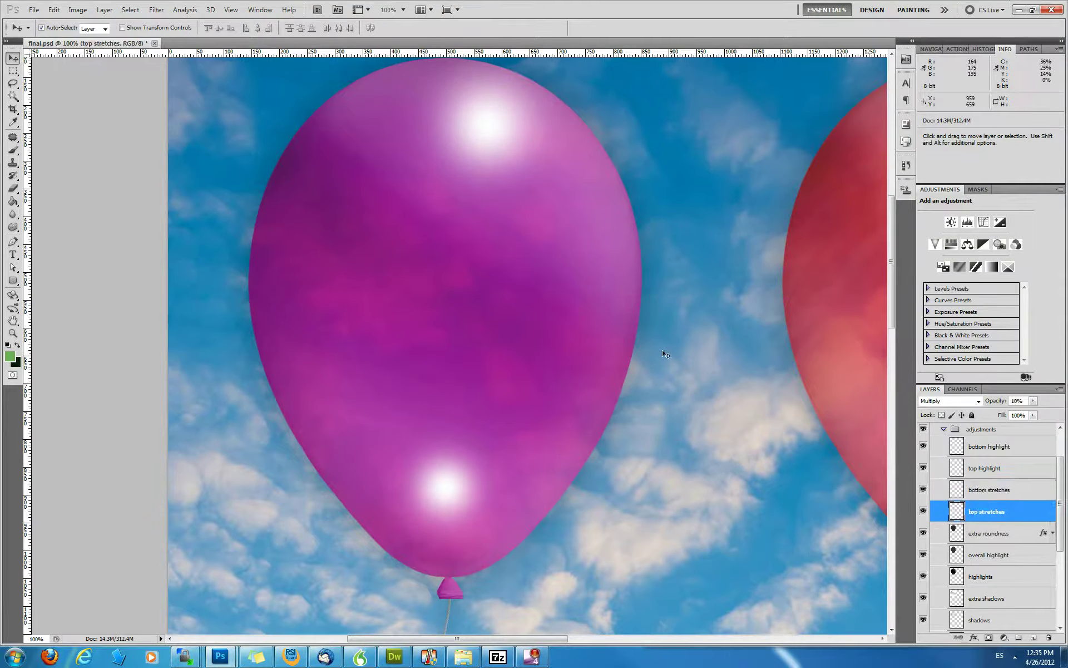
{"action": "left_click_drag", "start_coordinate": [451, 248], "coordinate": [460, 158]}
{"action": "left_click_drag", "start_coordinate": [467, 348], "coordinate": [477, 276]}
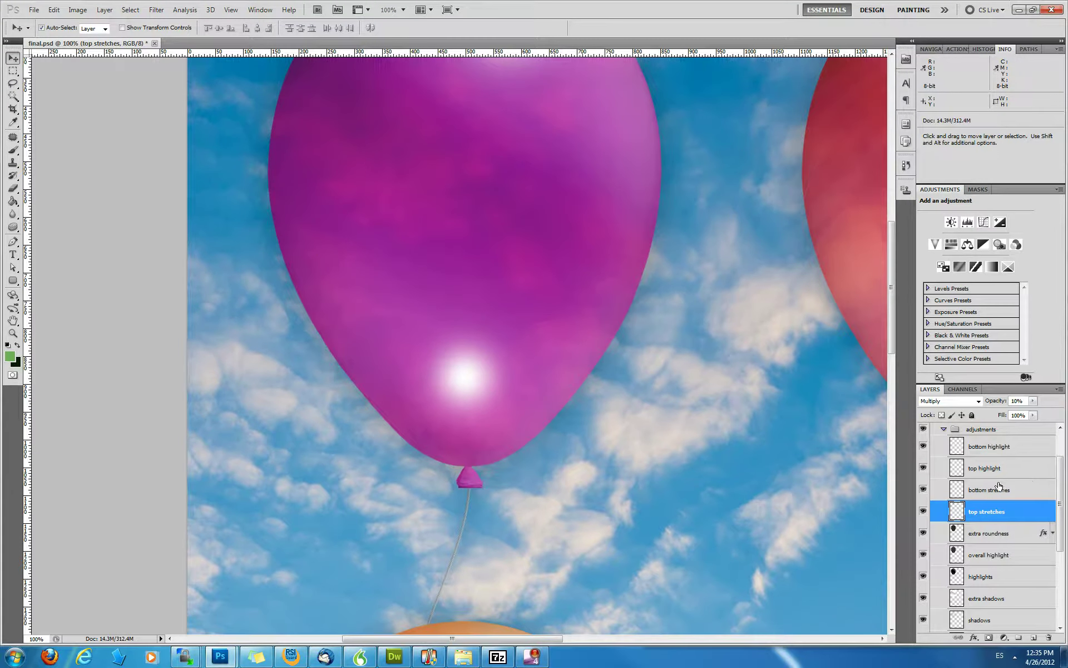
{"action": "left_click", "coordinate": [1033, 401]}
{"action": "left_click_drag", "start_coordinate": [1036, 413], "coordinate": [1055, 414]}
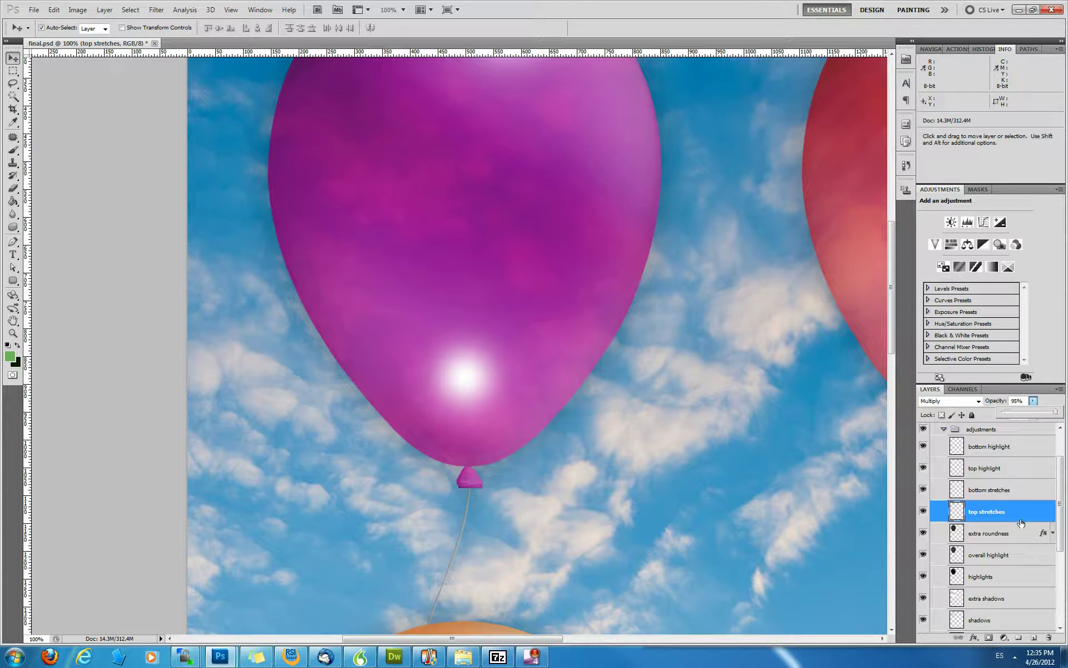
{"action": "left_click", "coordinate": [1012, 489]}
{"action": "left_click", "coordinate": [1032, 400]}
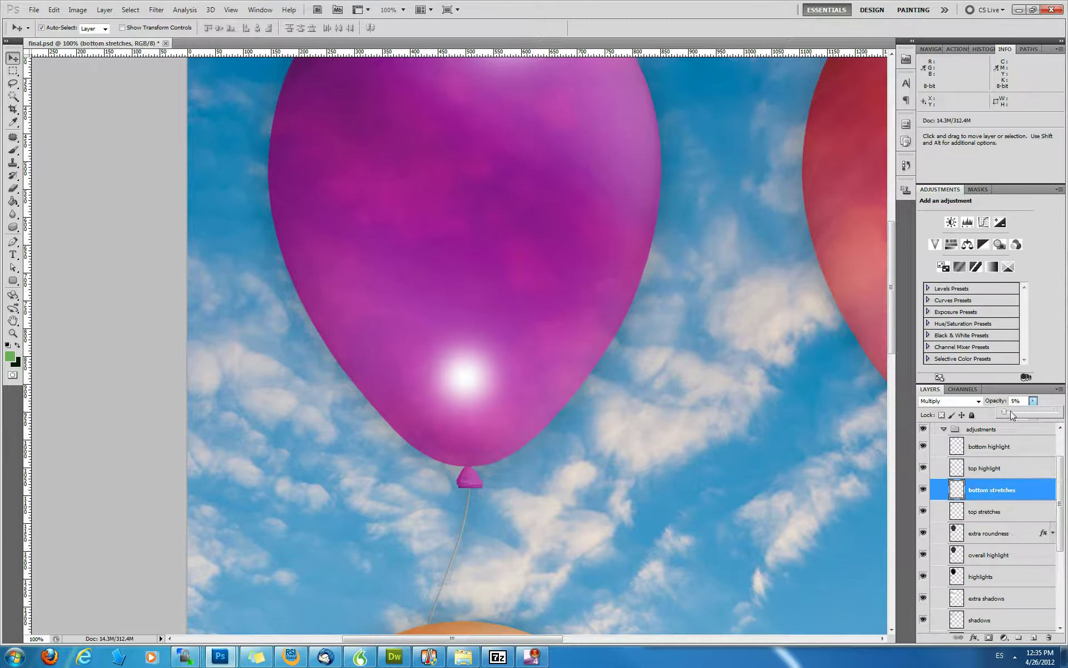
{"action": "mouse_move", "coordinate": [1024, 413]}
{"action": "left_mouse_down"}
{"action": "mouse_move", "coordinate": [1053, 415]}
{"action": "mouse_move", "coordinate": [1009, 418]}
{"action": "left_mouse_up"}
Set the top stretches layer's opacity to 5%
{"action": "left_click", "coordinate": [988, 506]}
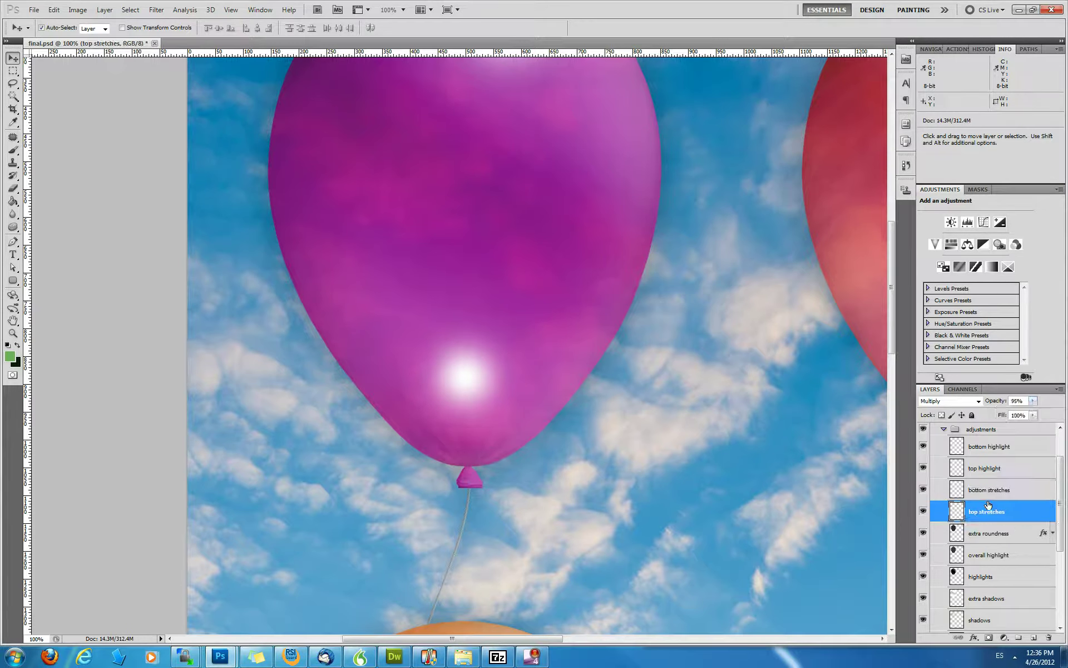
{"action": "scroll", "coordinate": [1012, 472], "scroll_direction": "down", "scroll_amount": 5}
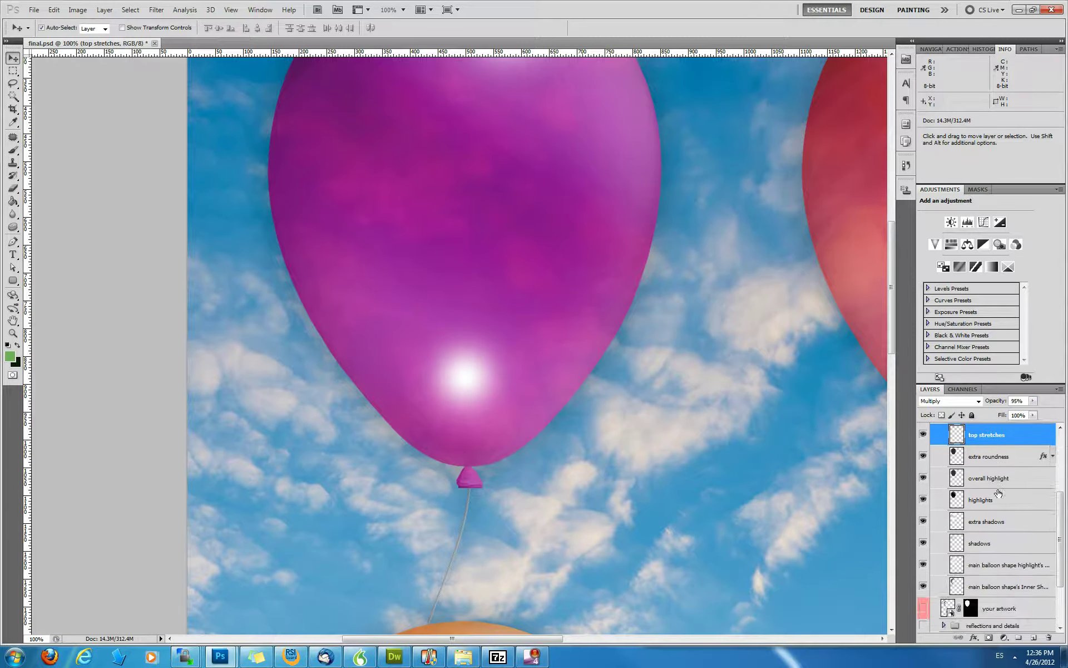
{"action": "left_click", "coordinate": [1011, 528]}
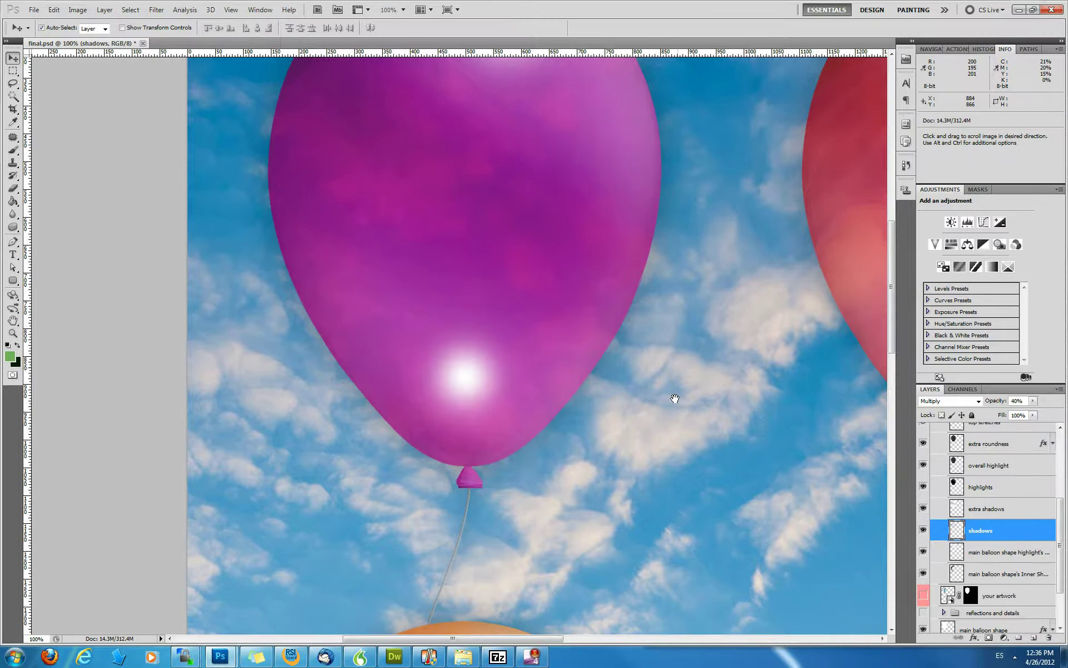
{"action": "left_click_drag", "start_coordinate": [533, 239], "coordinate": [544, 354]}
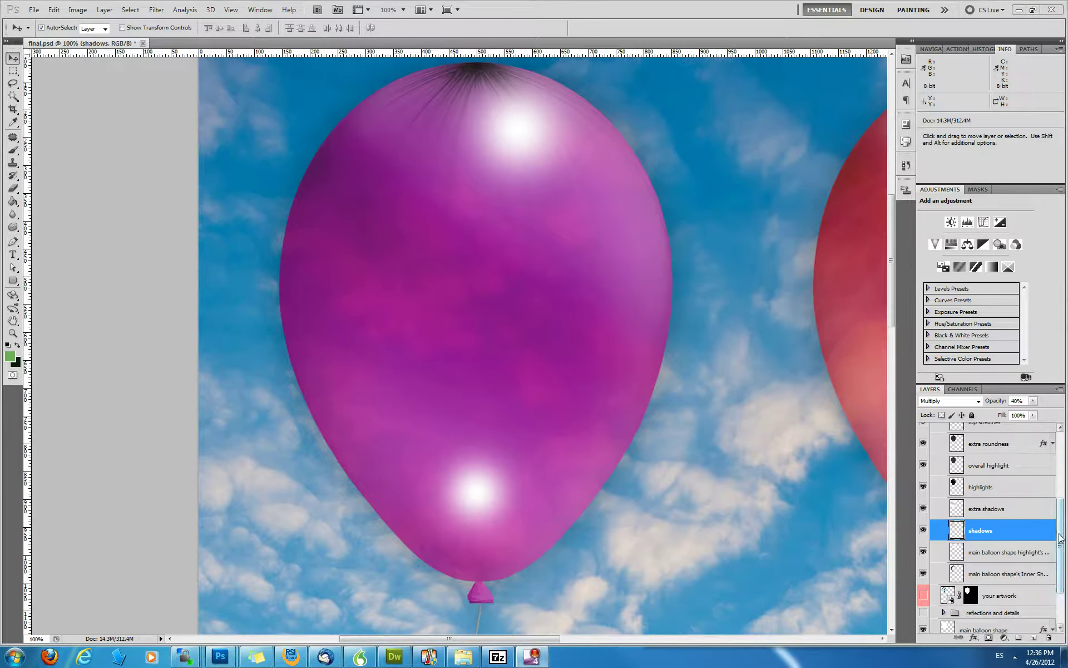
{"action": "scroll", "coordinate": [1059, 484], "scroll_direction": "up", "scroll_amount": 5}
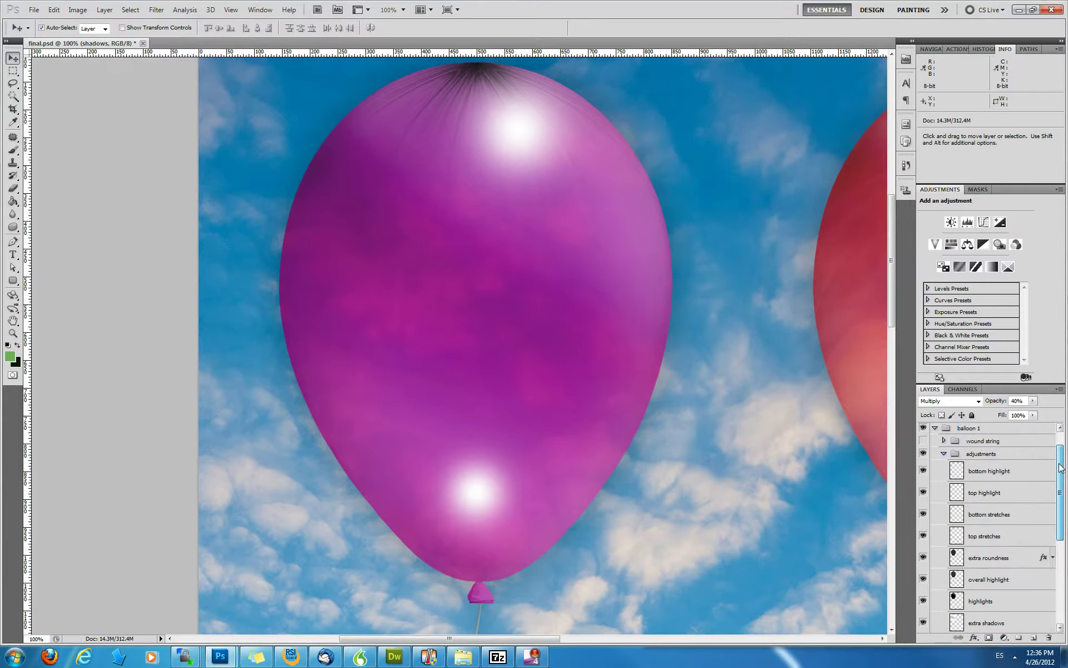
{"action": "scroll", "coordinate": [1059, 473], "scroll_direction": "down", "scroll_amount": 1}
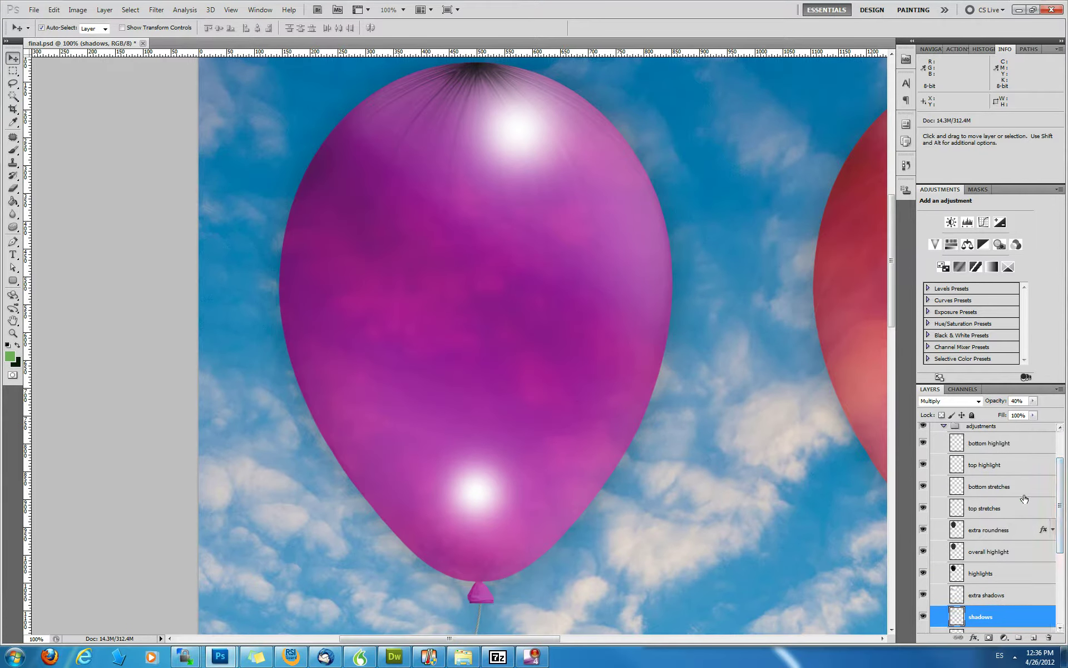
{"action": "left_click", "coordinate": [1008, 511]}
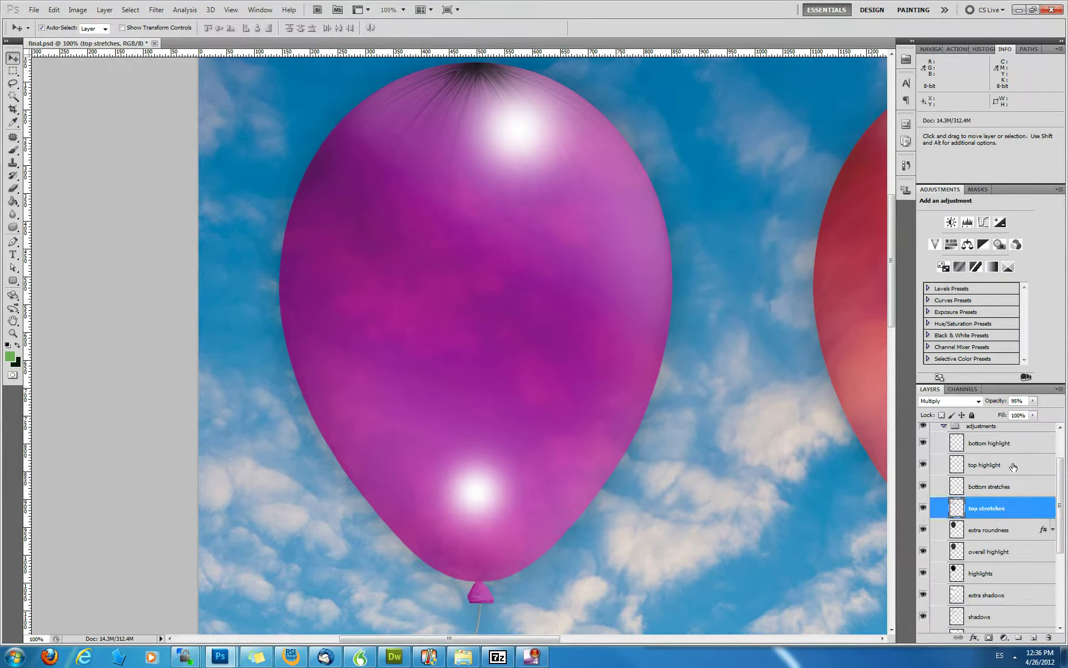
{"action": "left_click", "coordinate": [1026, 400]}
{"action": "type", "text": "5"}
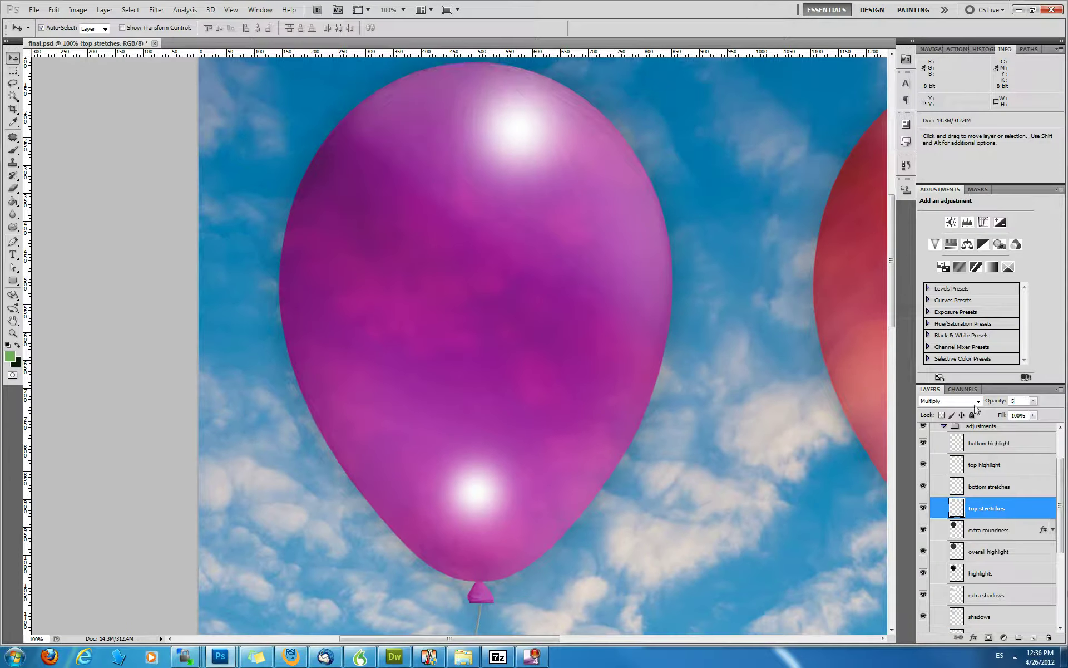
Make the extra shadows and highlights layers fully opaque
{"action": "scroll", "coordinate": [1024, 531], "scroll_direction": "down", "scroll_amount": 3}
{"action": "left_click", "coordinate": [1025, 531]}
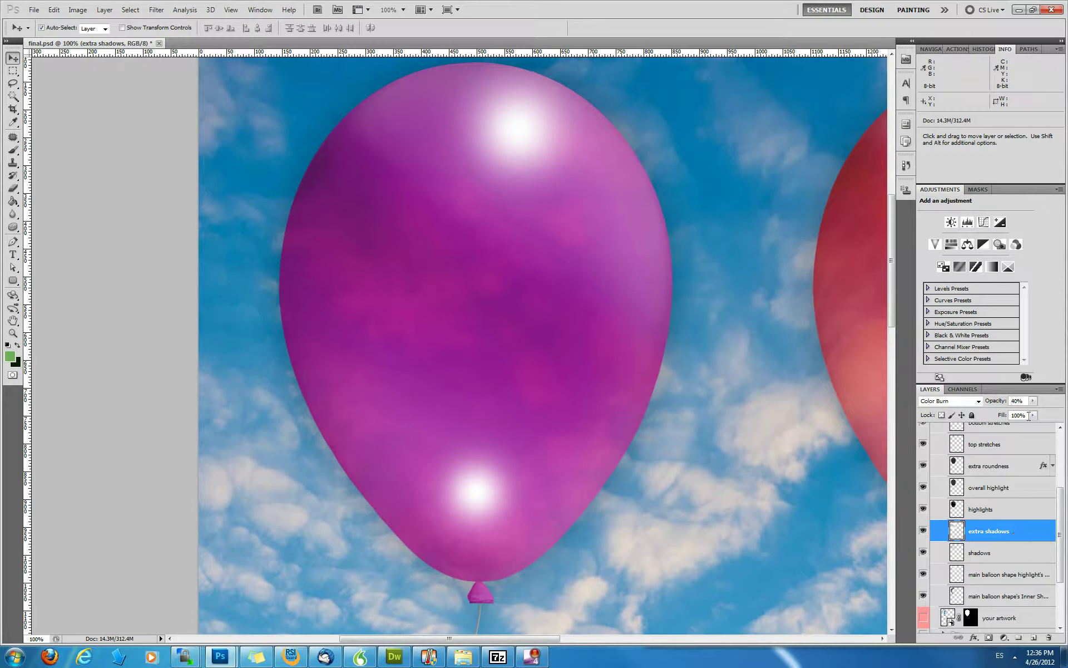
{"action": "left_click", "coordinate": [1032, 401]}
{"action": "left_click_drag", "start_coordinate": [1025, 416], "coordinate": [1060, 414]}
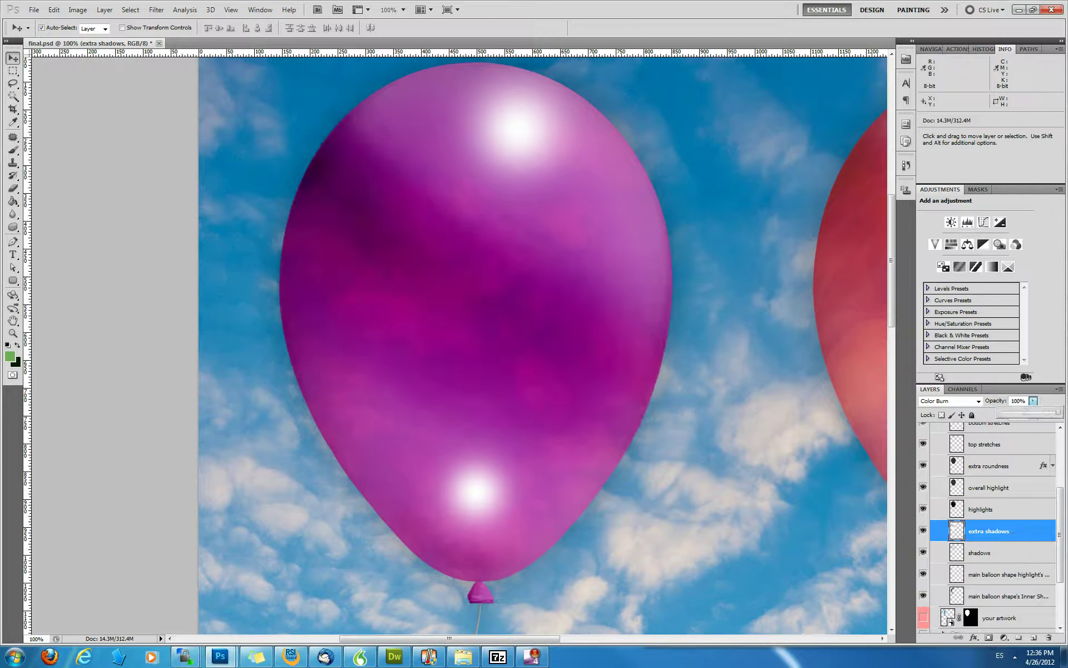
{"action": "left_click", "coordinate": [1023, 508]}
{"action": "left_click", "coordinate": [1032, 400]}
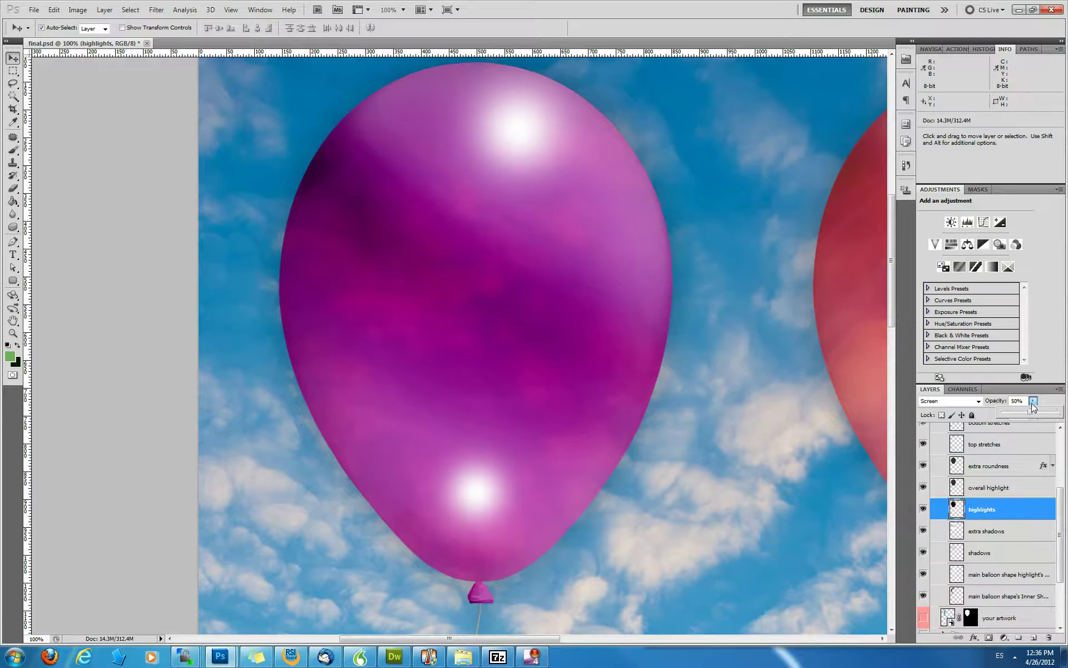
{"action": "left_click_drag", "start_coordinate": [1031, 412], "coordinate": [1060, 419]}
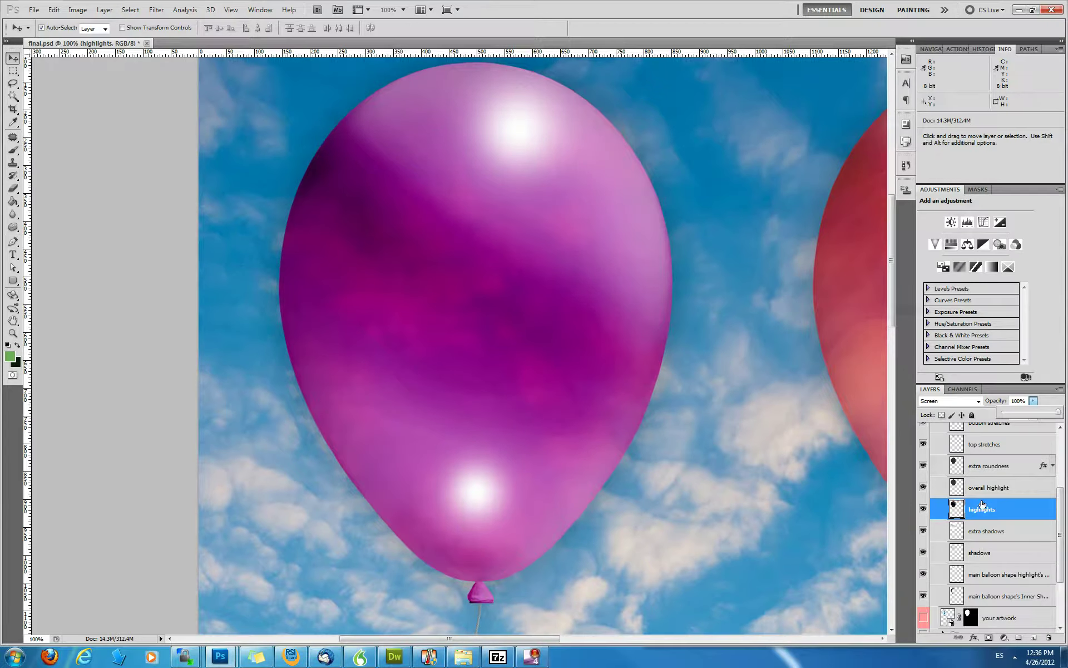
Set the overall highlight layer's opacity to about 50%
{"action": "left_click", "coordinate": [990, 493]}
{"action": "left_click", "coordinate": [1032, 401]}
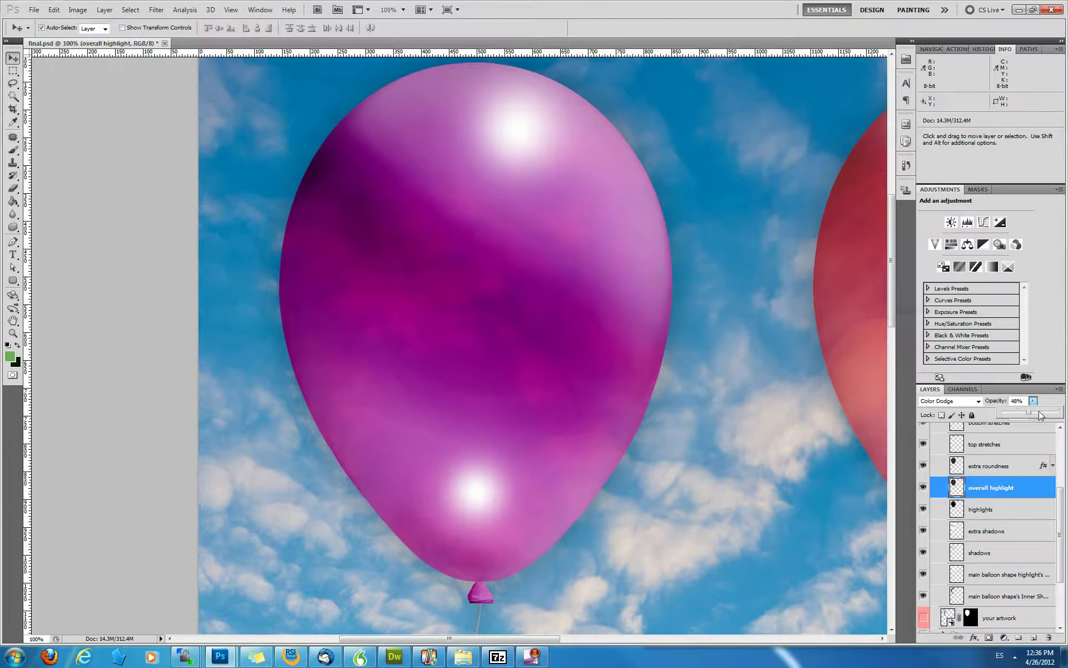
{"action": "mouse_move", "coordinate": [1040, 414]}
{"action": "left_mouse_down"}
{"action": "mouse_move", "coordinate": [1051, 415]}
{"action": "mouse_move", "coordinate": [1028, 415]}
{"action": "mouse_move", "coordinate": [1055, 414]}
{"action": "mouse_move", "coordinate": [1019, 416]}
{"action": "left_mouse_up"}
{"action": "left_click", "coordinate": [742, 444]}
{"action": "left_click", "coordinate": [743, 447]}
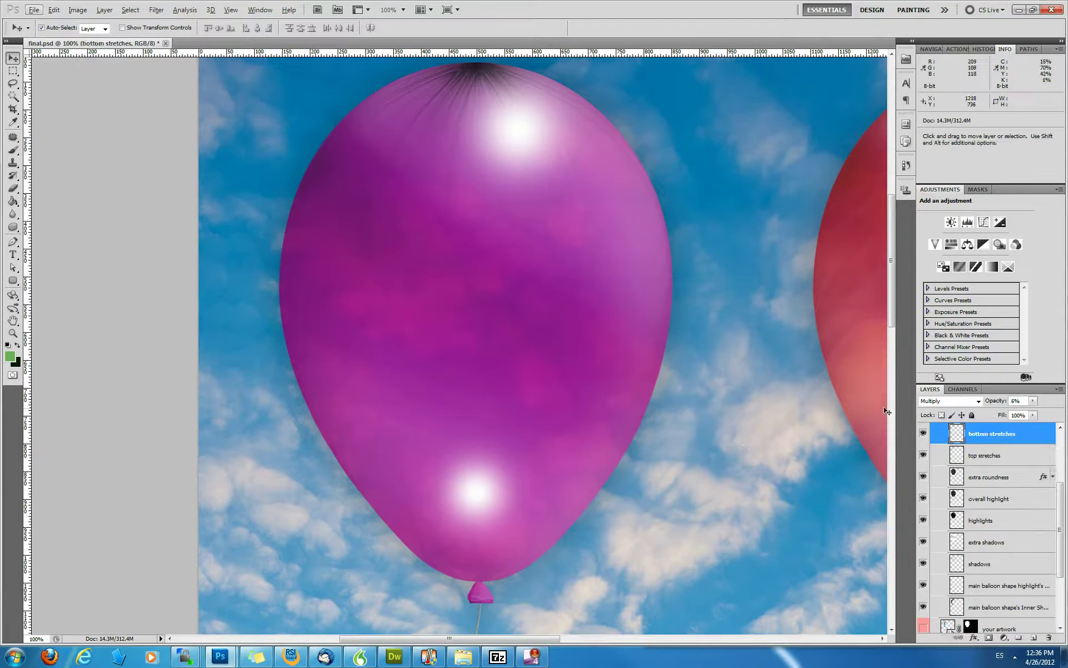
Bring the top stretches layer down to 5% opacity, then collapse the adjustments group
{"action": "scroll", "coordinate": [1007, 459], "scroll_direction": "up", "scroll_amount": 1}
{"action": "scroll", "coordinate": [1007, 459], "scroll_direction": "up", "scroll_amount": 3}
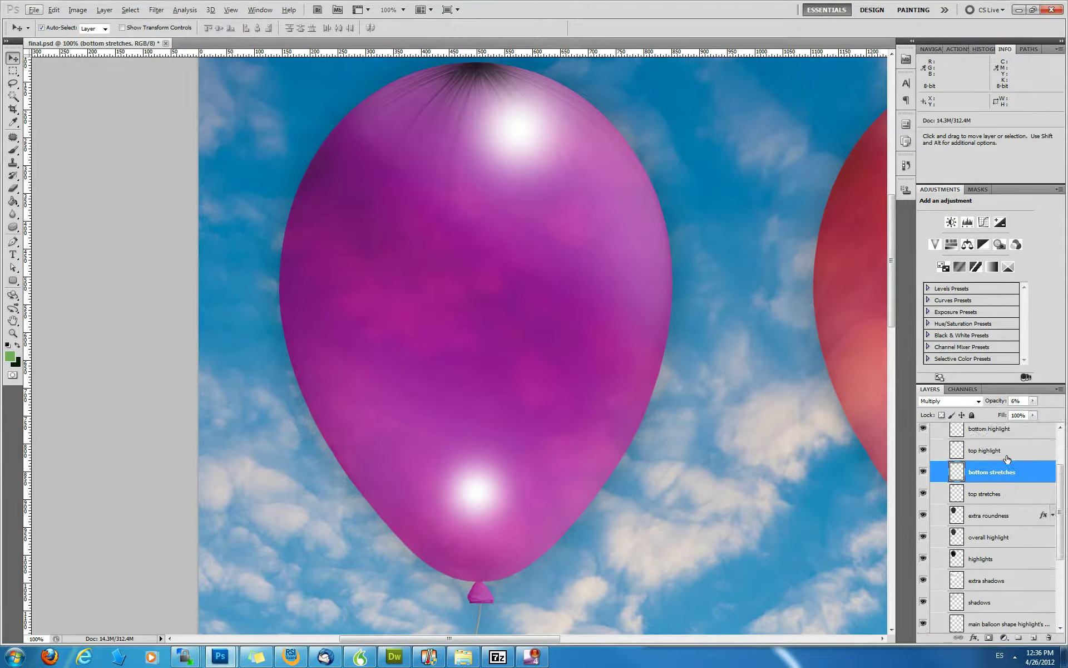
{"action": "scroll", "coordinate": [1016, 467], "scroll_direction": "down", "scroll_amount": 1}
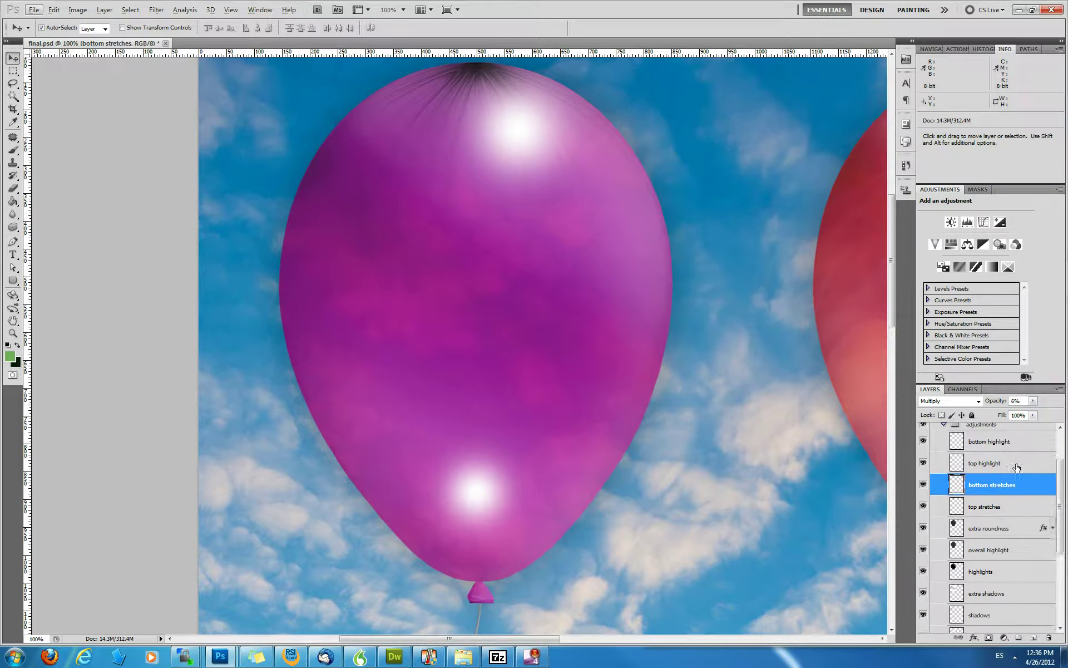
{"action": "left_click", "coordinate": [1021, 513]}
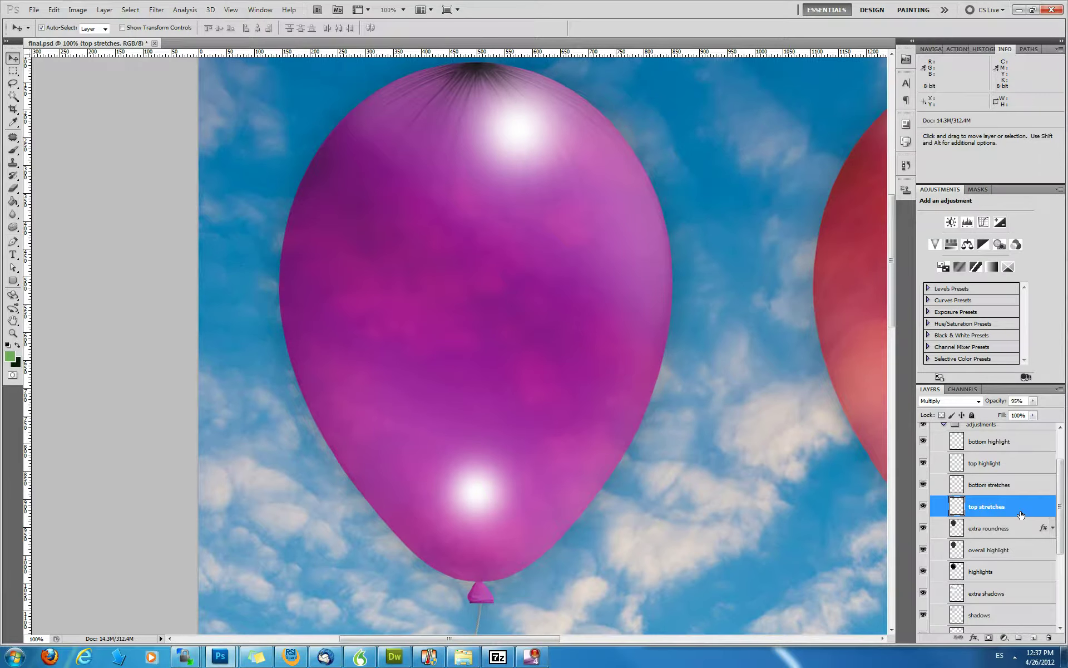
{"action": "left_click", "coordinate": [988, 406]}
{"action": "type", "text": "5"}
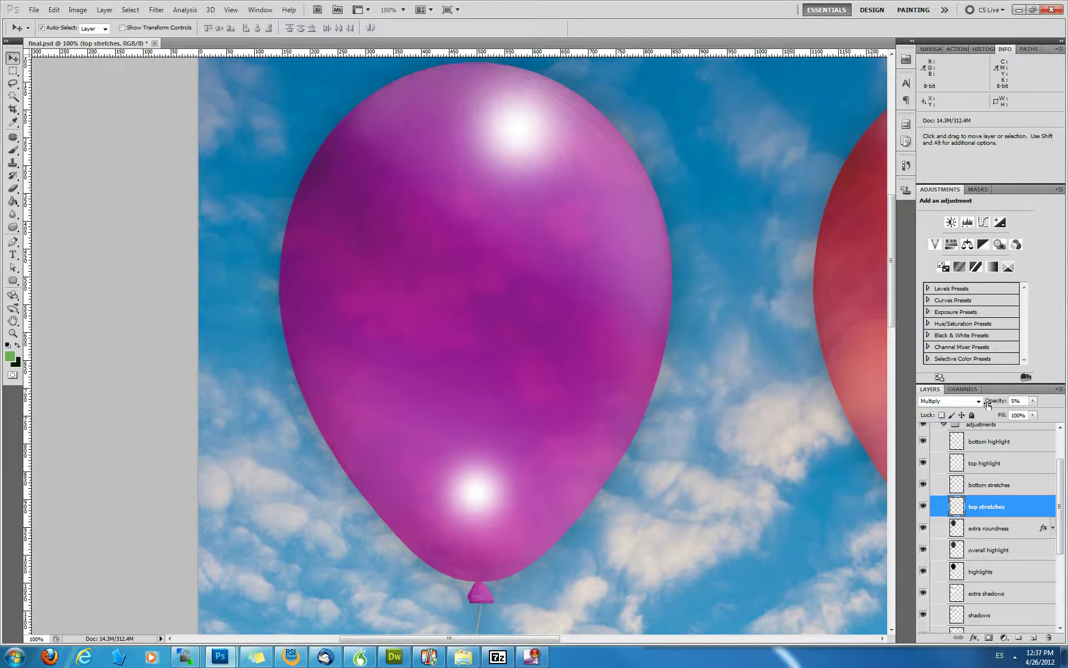
{"action": "scroll", "coordinate": [991, 523], "scroll_direction": "down", "scroll_amount": 3}
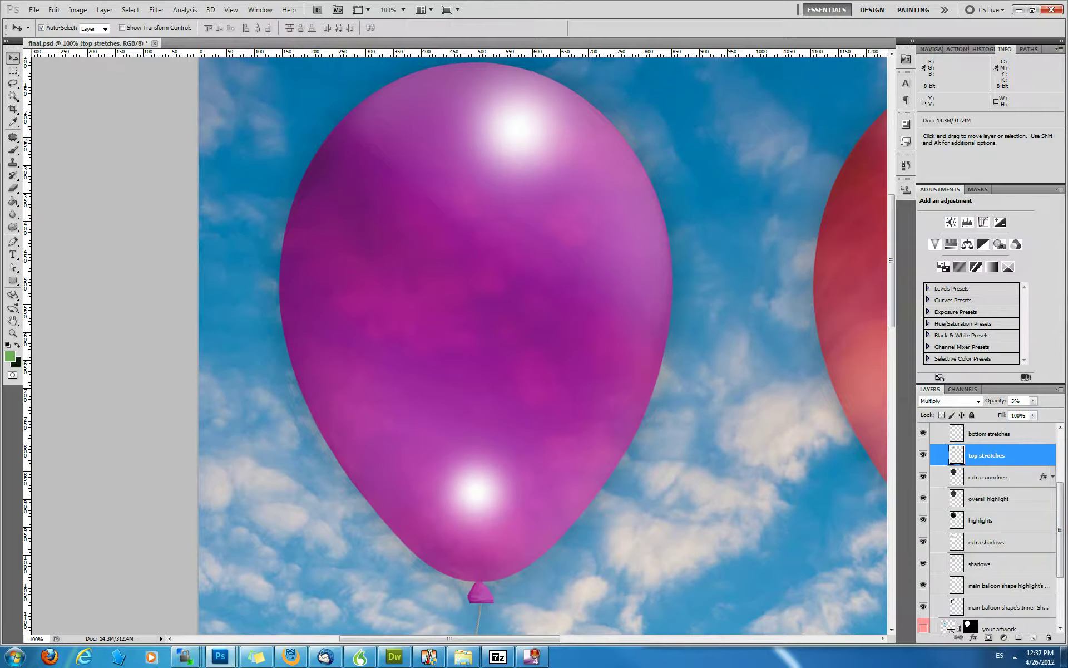
{"action": "left_click", "coordinate": [944, 479]}
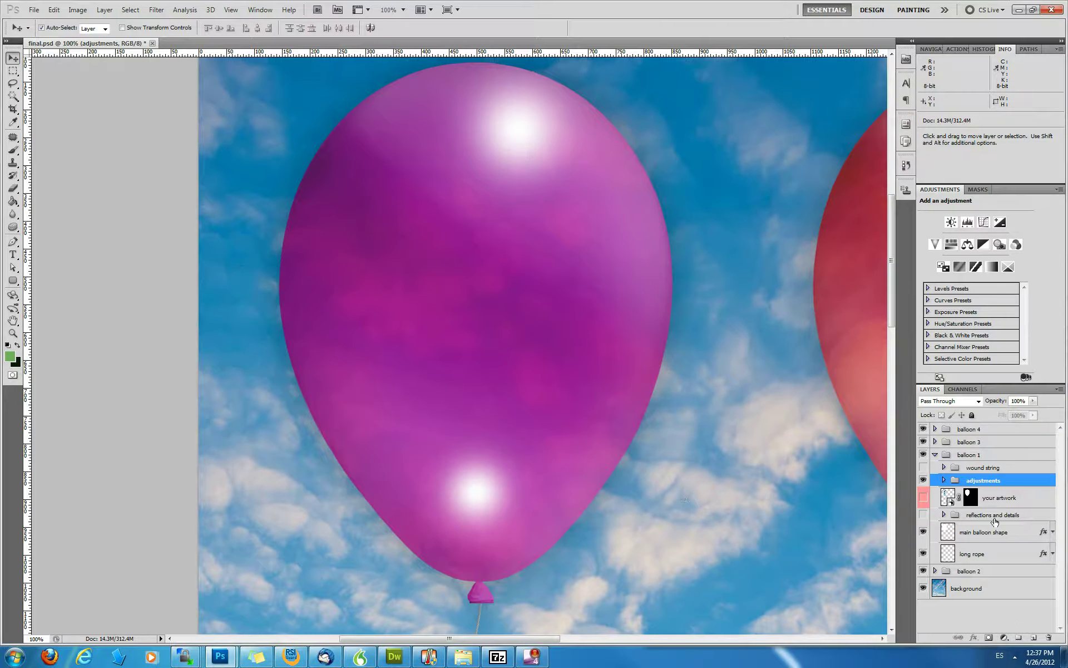
Try 100% and 70% on the main balloon shape, settle on 80%, and show wound string
{"action": "left_click", "coordinate": [1001, 534]}
{"action": "left_click", "coordinate": [1033, 400]}
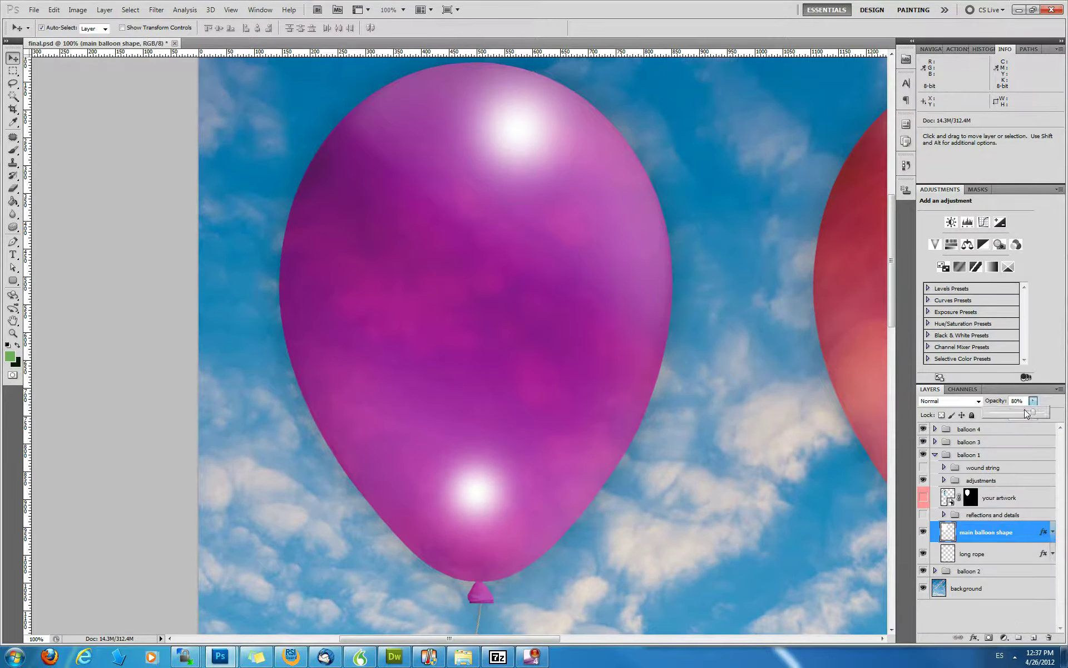
{"action": "left_click_drag", "start_coordinate": [1035, 412], "coordinate": [1064, 413]}
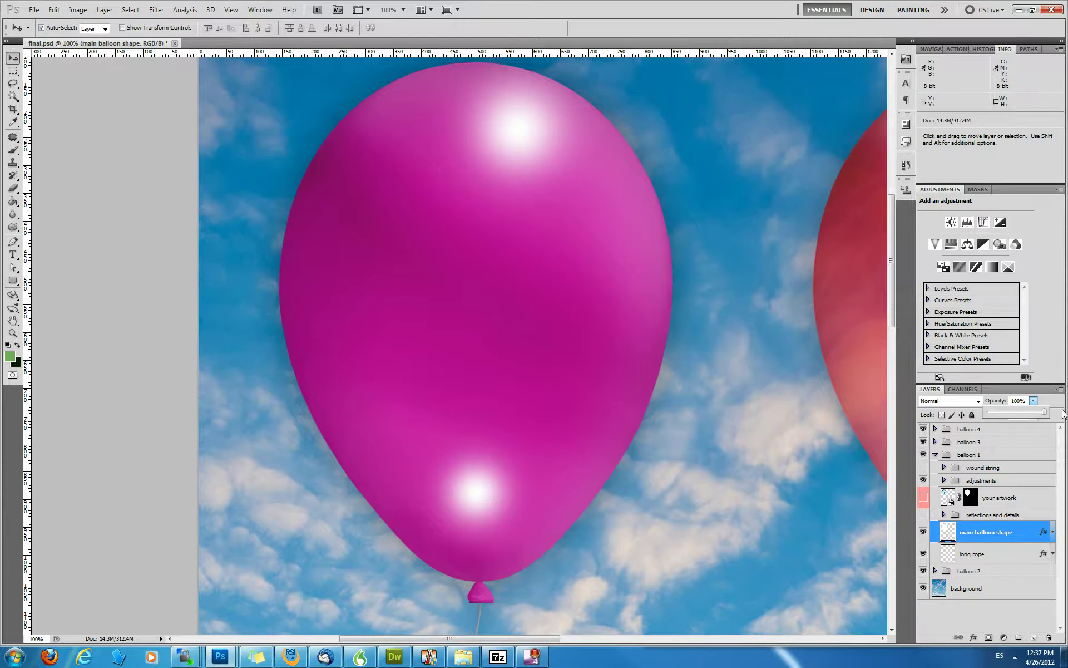
{"action": "left_click_drag", "start_coordinate": [1064, 413], "coordinate": [1027, 412]}
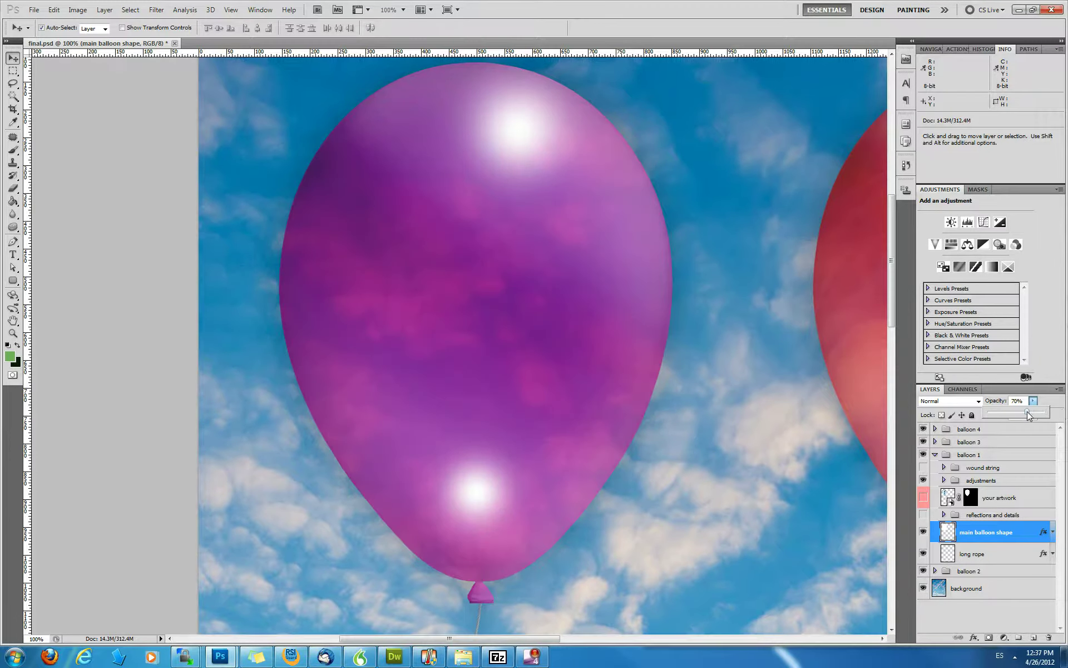
{"action": "left_click", "coordinate": [1017, 399]}
{"action": "type", "text": "80"}
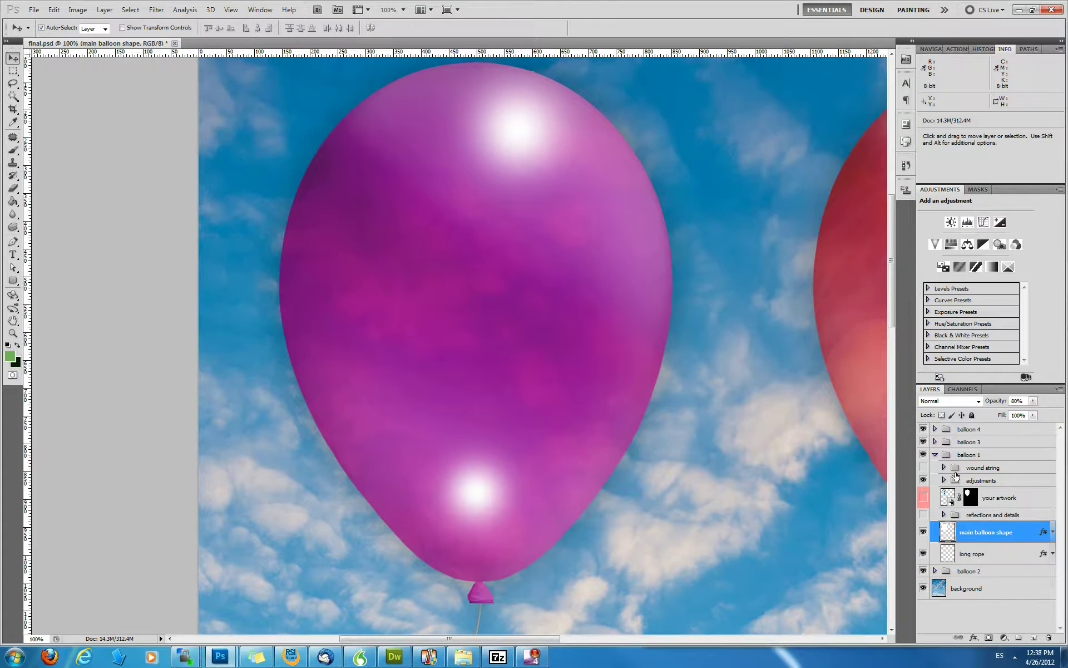
{"action": "left_click", "coordinate": [923, 467]}
Turn on reflections and details and your artwork, then expand reflections and details
{"action": "scroll", "coordinate": [1022, 497], "scroll_direction": "down", "scroll_amount": 2}
{"action": "scroll", "coordinate": [639, 465], "scroll_direction": "down", "scroll_amount": 5}
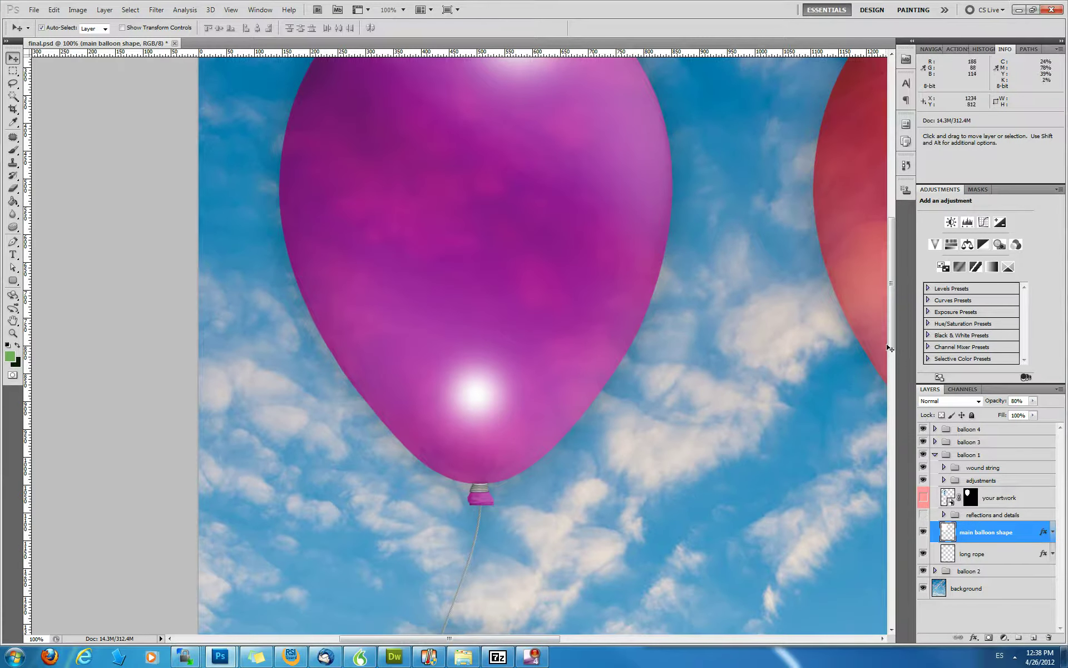
{"action": "left_click_drag", "start_coordinate": [890, 338], "coordinate": [890, 313]}
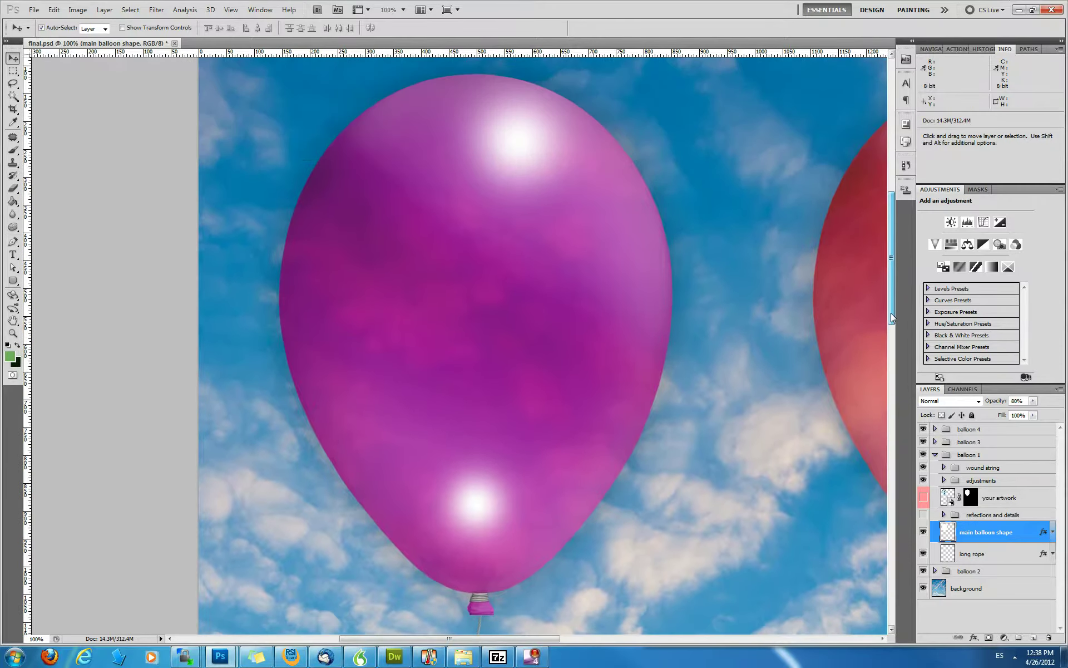
{"action": "left_click", "coordinate": [923, 514]}
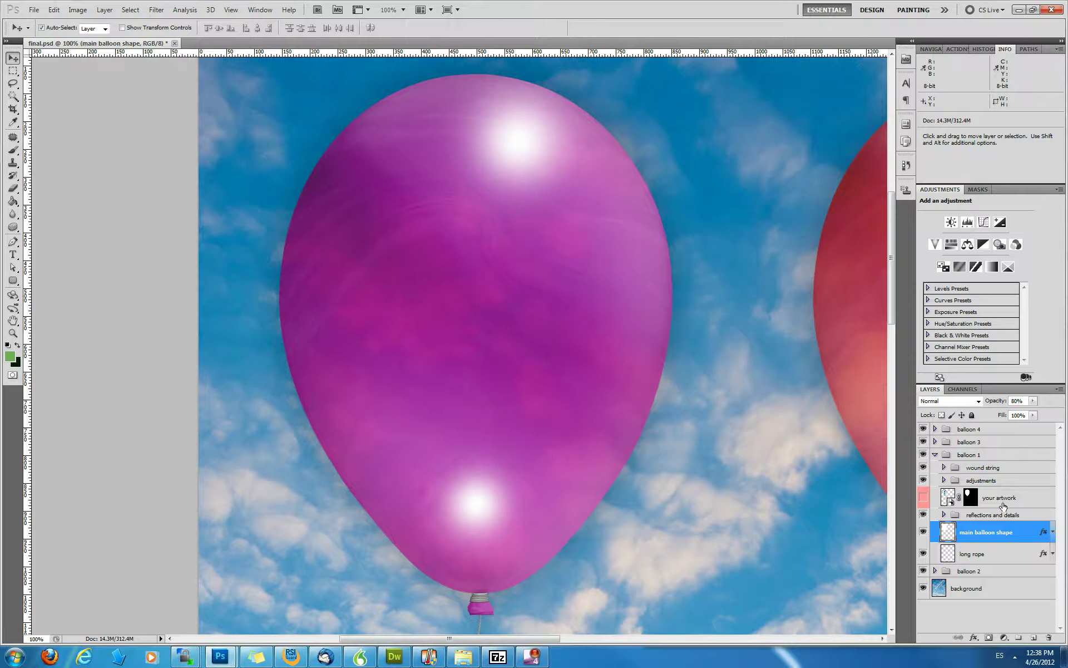
{"action": "left_click", "coordinate": [923, 498]}
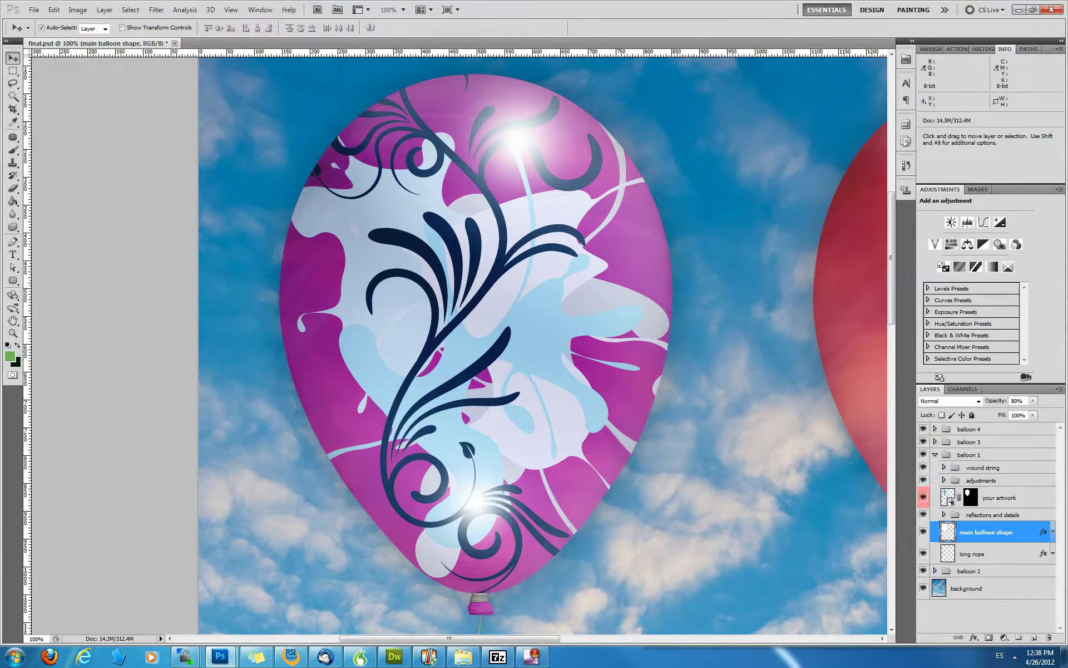
{"action": "left_click", "coordinate": [944, 515]}
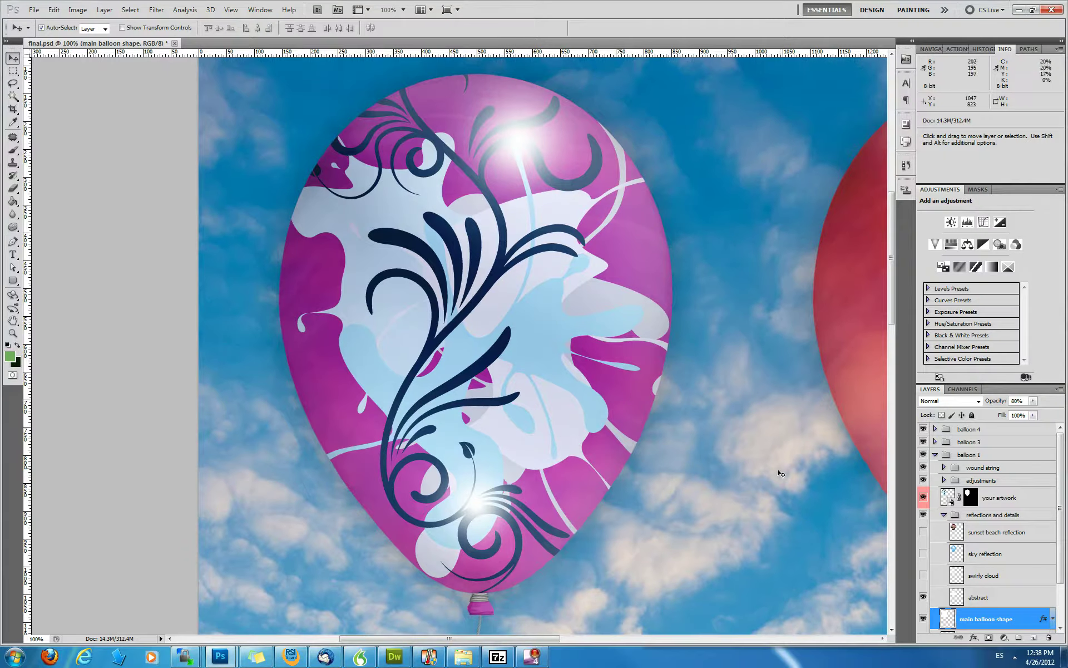
Hide the floral artwork and toggle the abstract layer to compare its effect
{"action": "left_click", "coordinate": [923, 496]}
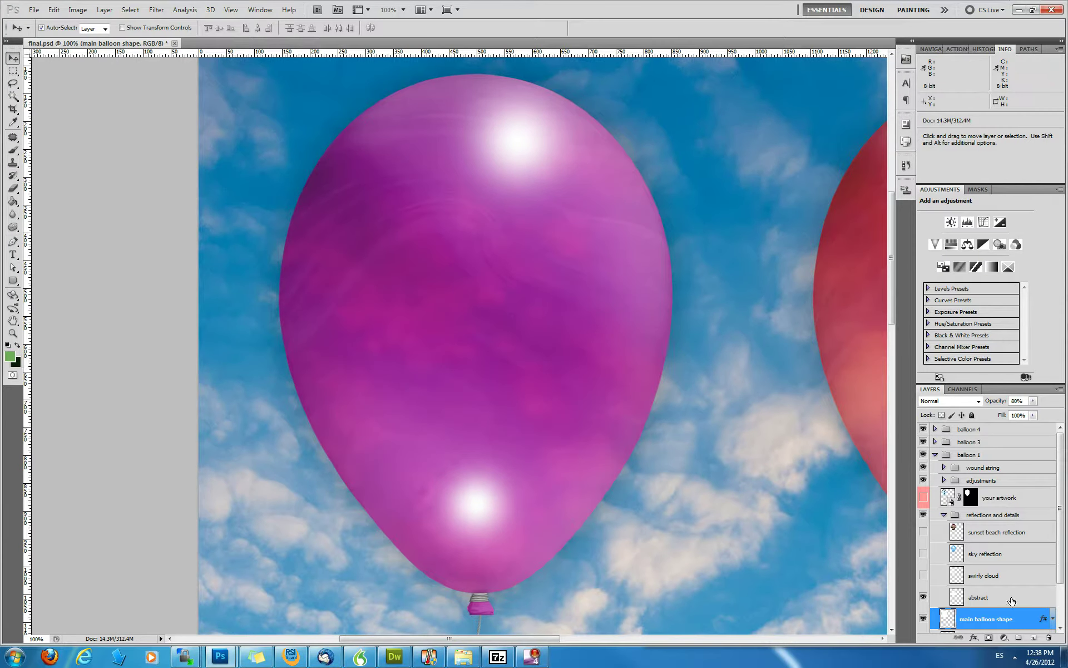
{"action": "left_click", "coordinate": [990, 597]}
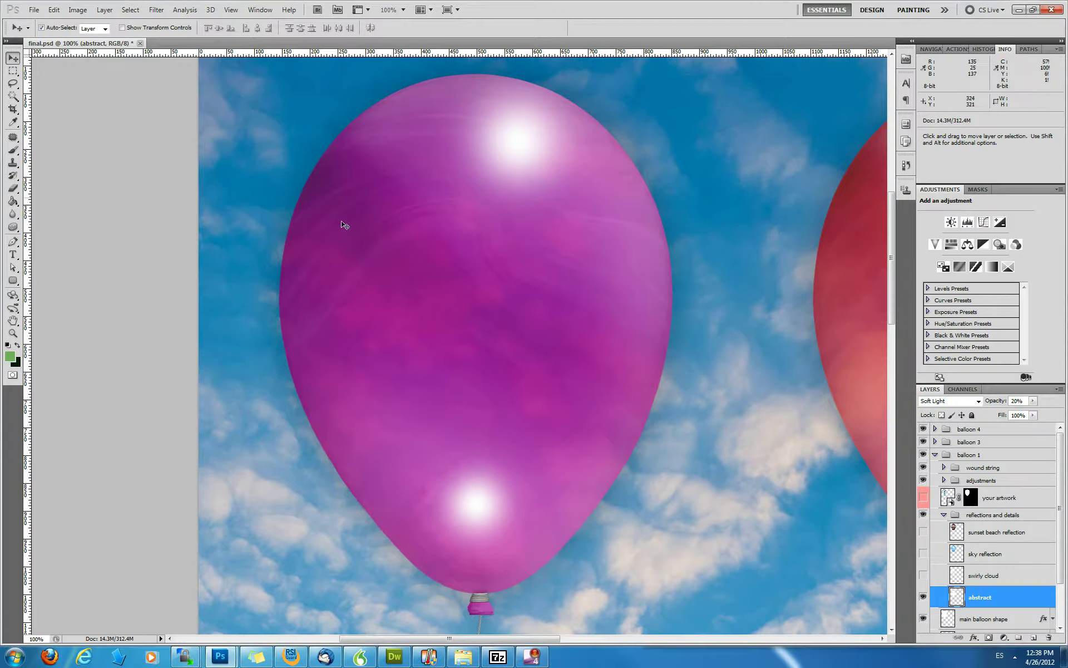
{"action": "left_click", "coordinate": [923, 598]}
{"action": "left_click", "coordinate": [924, 599]}
{"action": "left_click", "coordinate": [924, 599]}
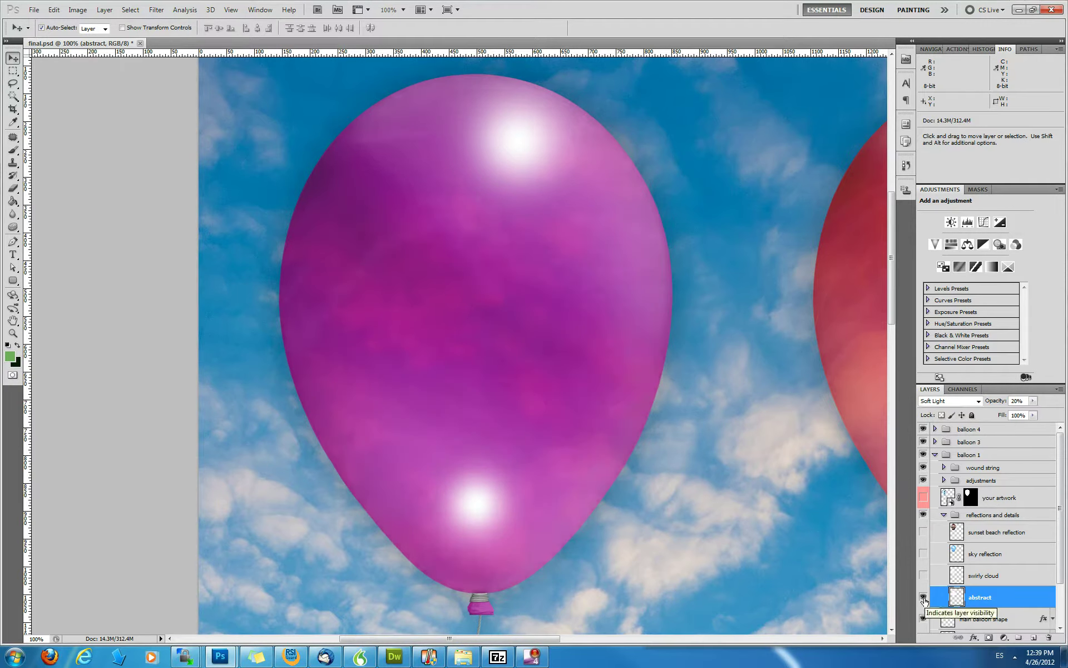
{"action": "left_click", "coordinate": [923, 599]}
{"action": "left_click", "coordinate": [924, 599]}
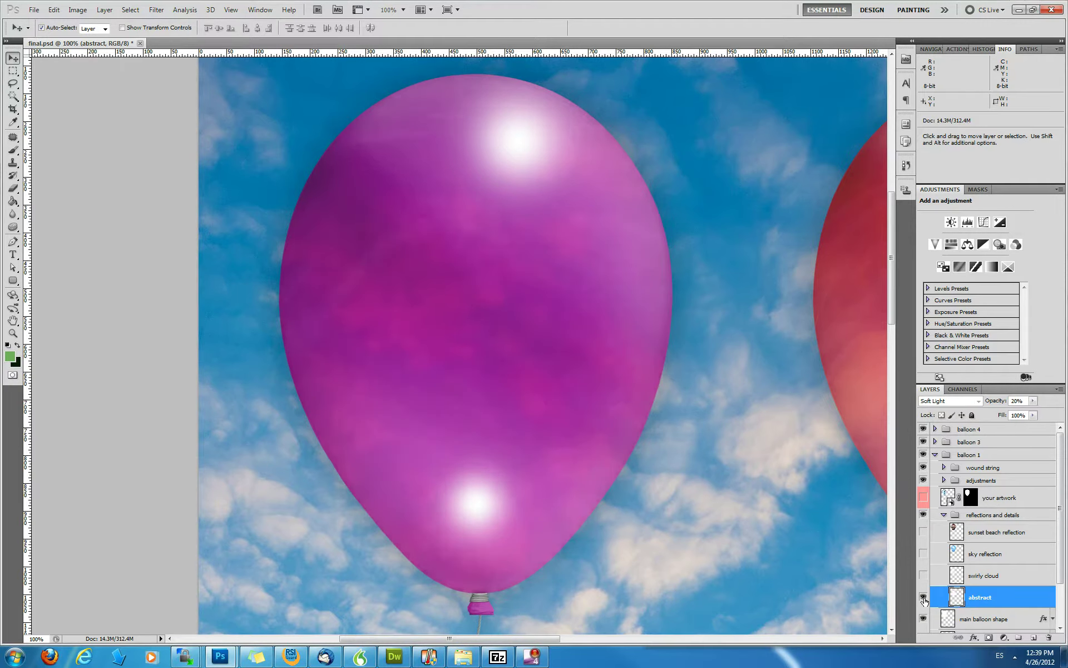
Set the abstract layer to 10% opacity, hide it, and show the swirly cloud layer
{"action": "left_click", "coordinate": [1022, 401]}
{"action": "type", "text": "10"}
{"action": "left_click", "coordinate": [923, 596]}
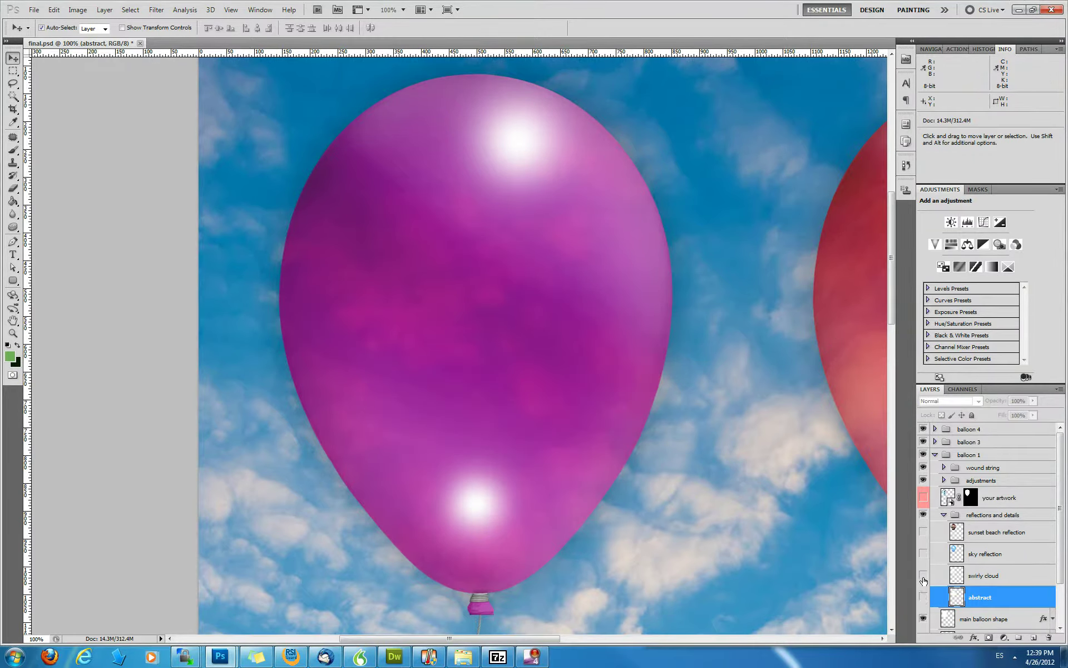
{"action": "left_click", "coordinate": [922, 575]}
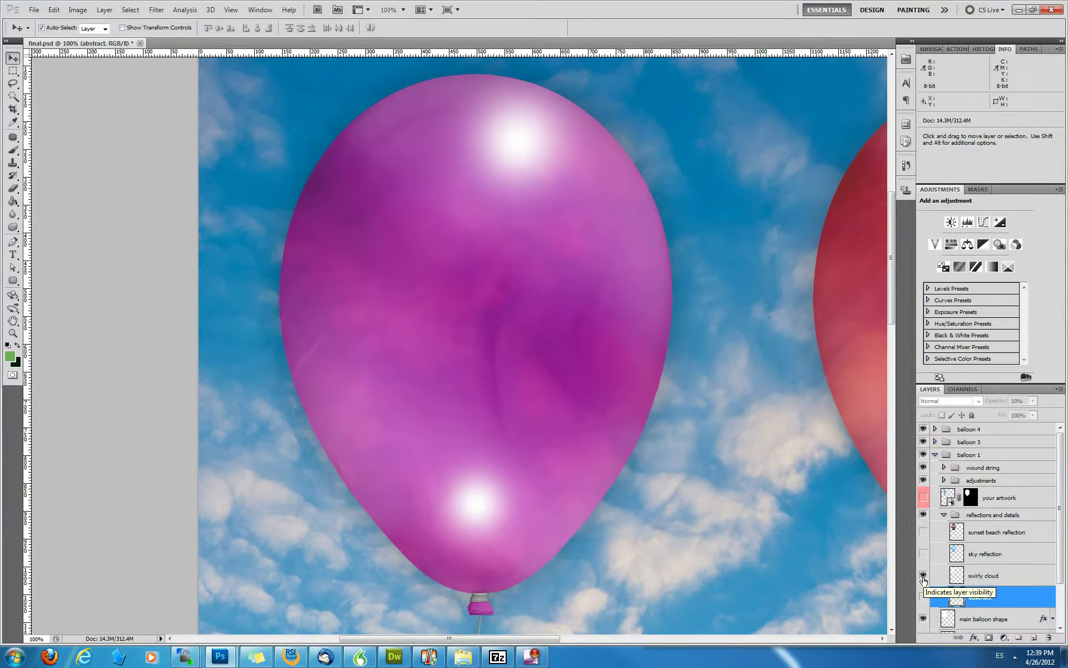
Set swirly cloud to 30% opacity, hide it and abstract, and show the sky reflection
{"action": "left_click", "coordinate": [999, 581]}
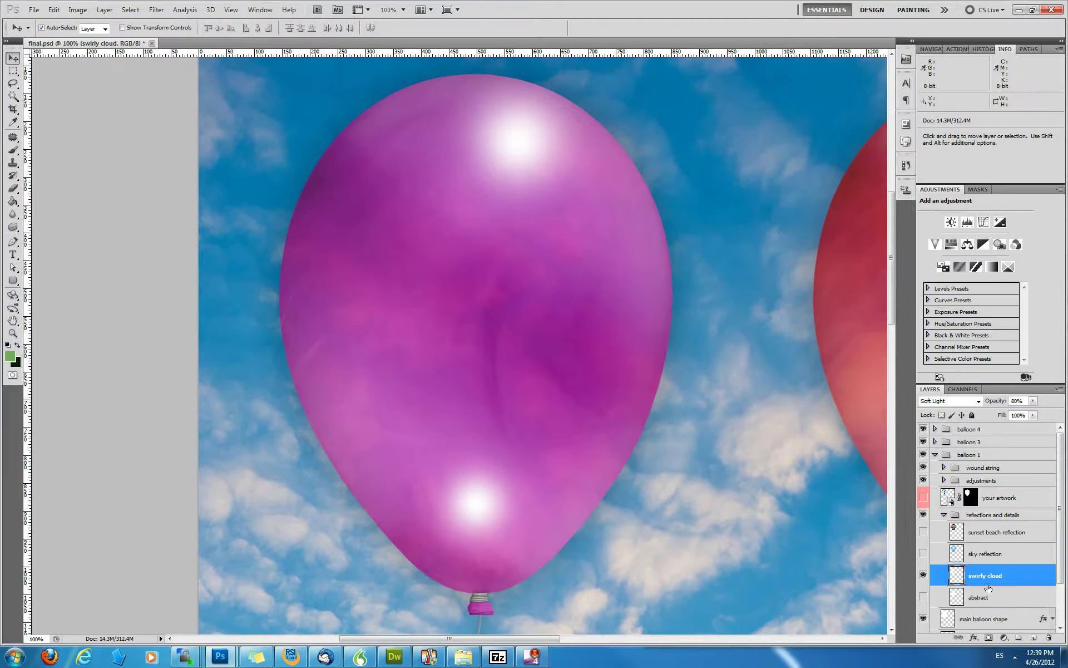
{"action": "left_click", "coordinate": [1018, 400]}
{"action": "type", "text": "40"}
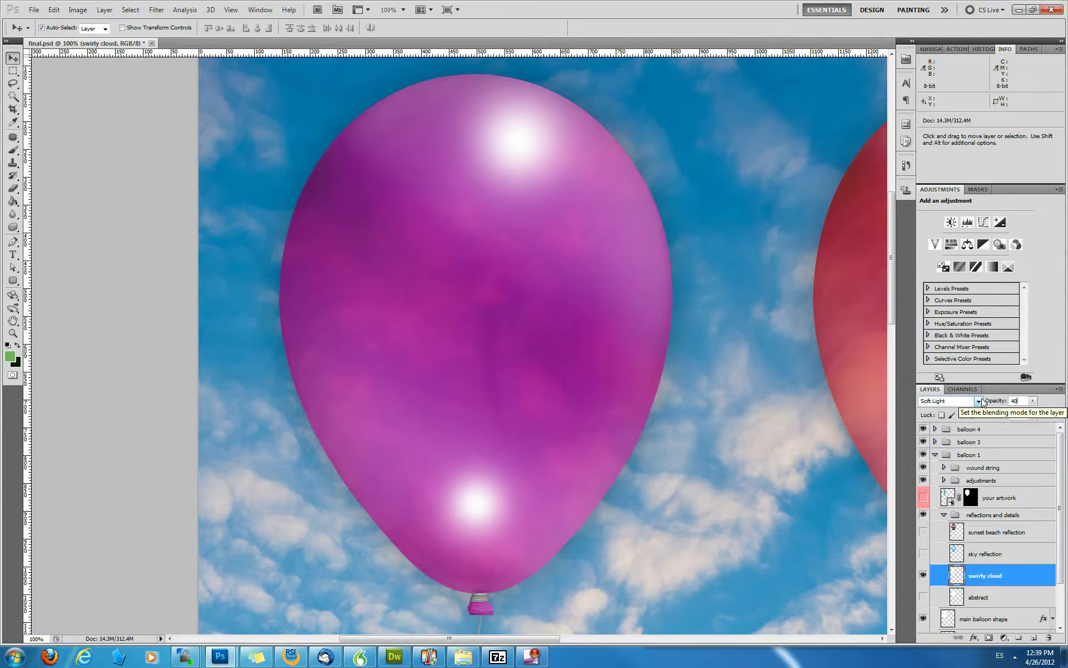
{"action": "key", "text": "shift+Down"}
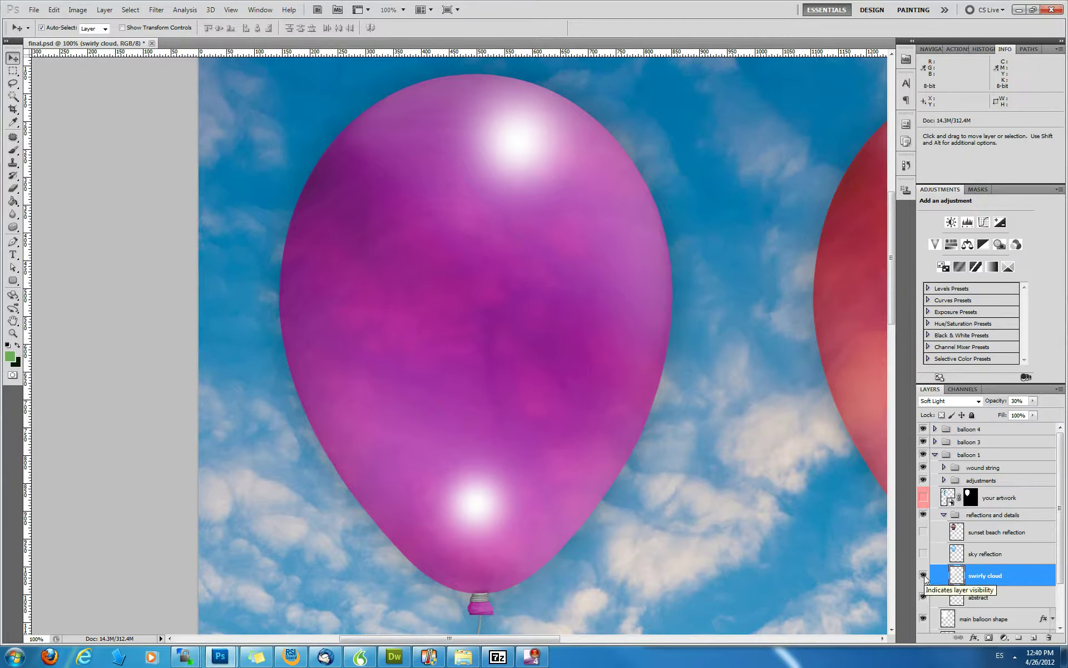
{"action": "left_click_drag", "start_coordinate": [924, 576], "coordinate": [923, 597]}
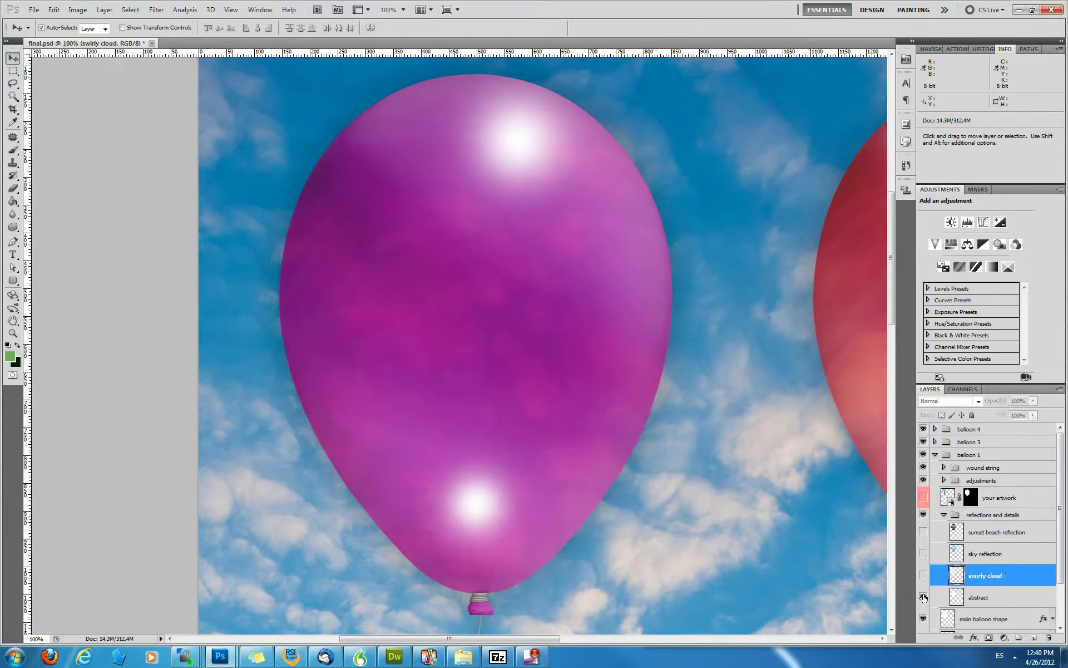
{"action": "left_click", "coordinate": [923, 553]}
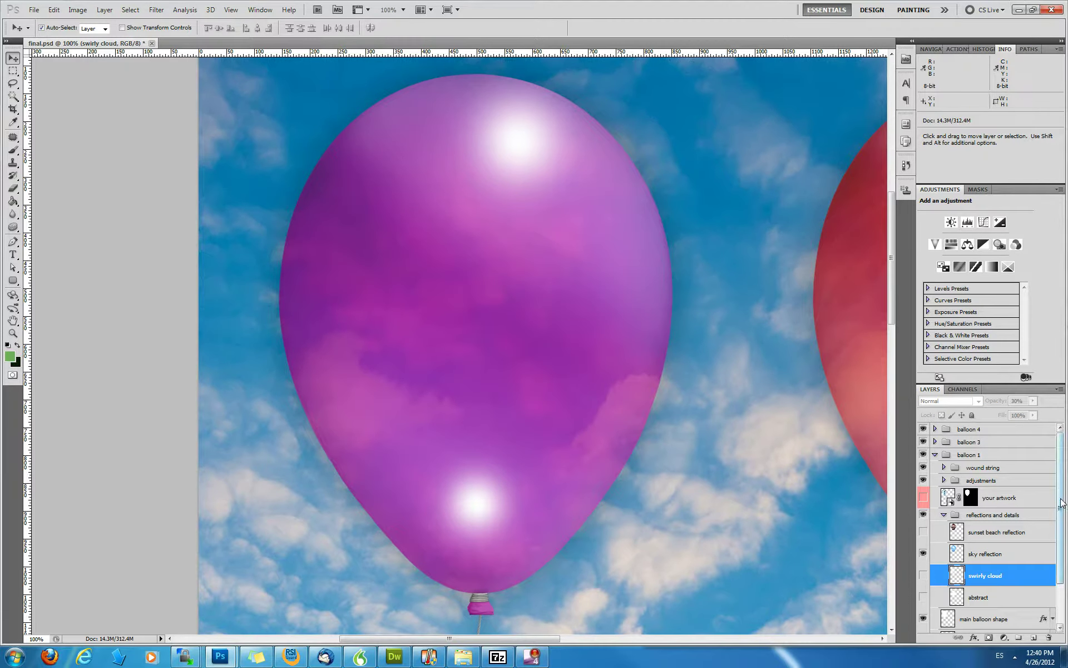
{"action": "left_click_drag", "start_coordinate": [1060, 524], "coordinate": [1060, 564]}
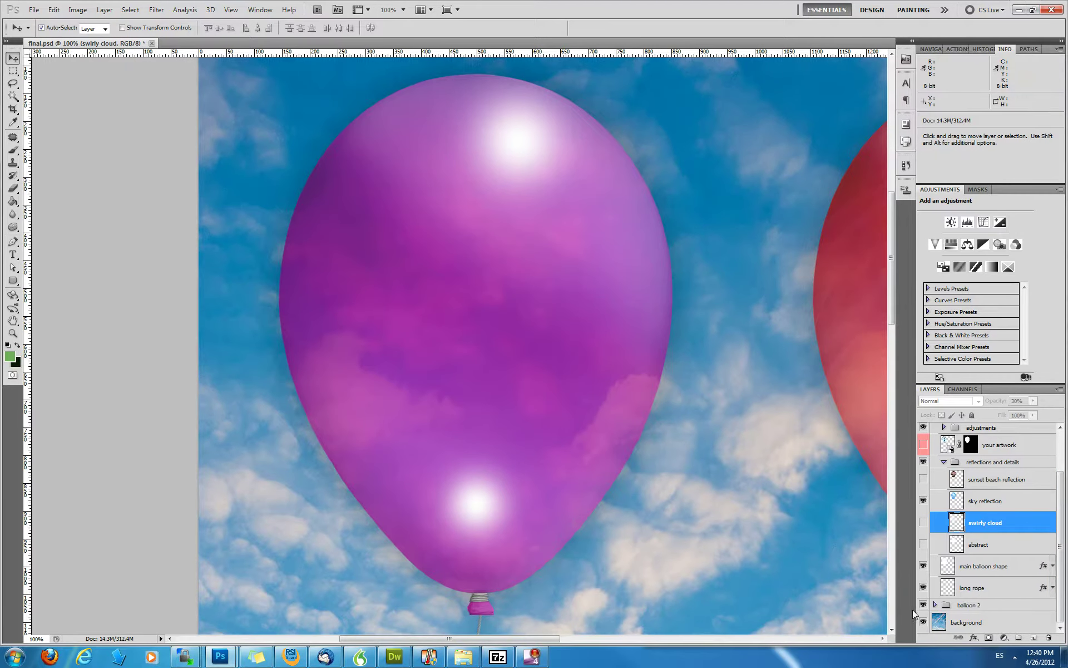
{"action": "left_click", "coordinate": [922, 622]}
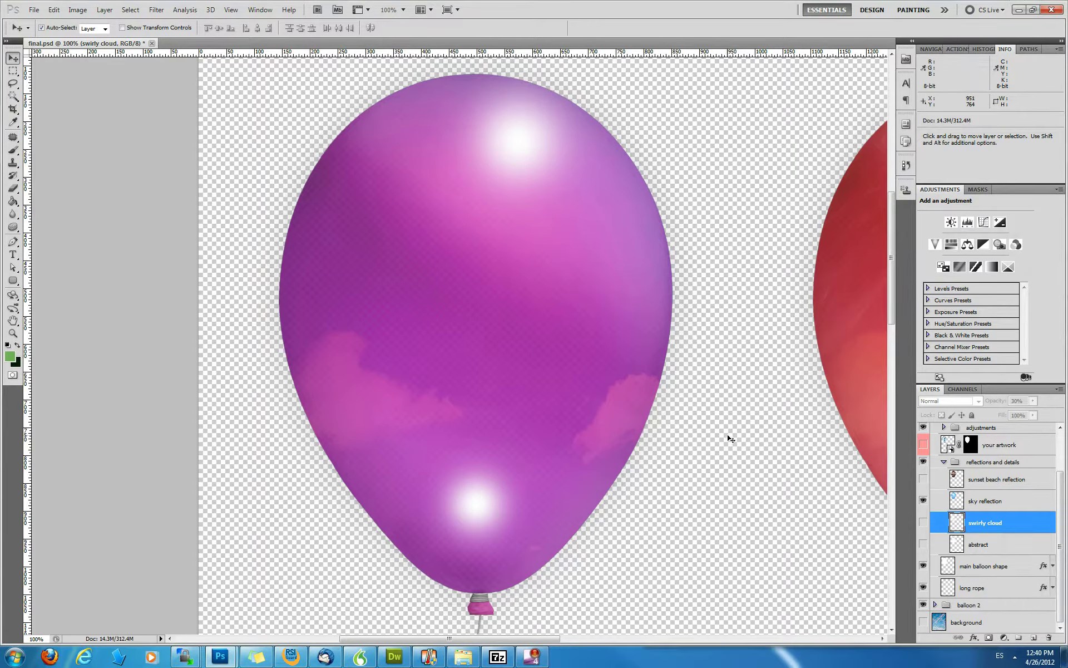
{"action": "left_click", "coordinate": [923, 623]}
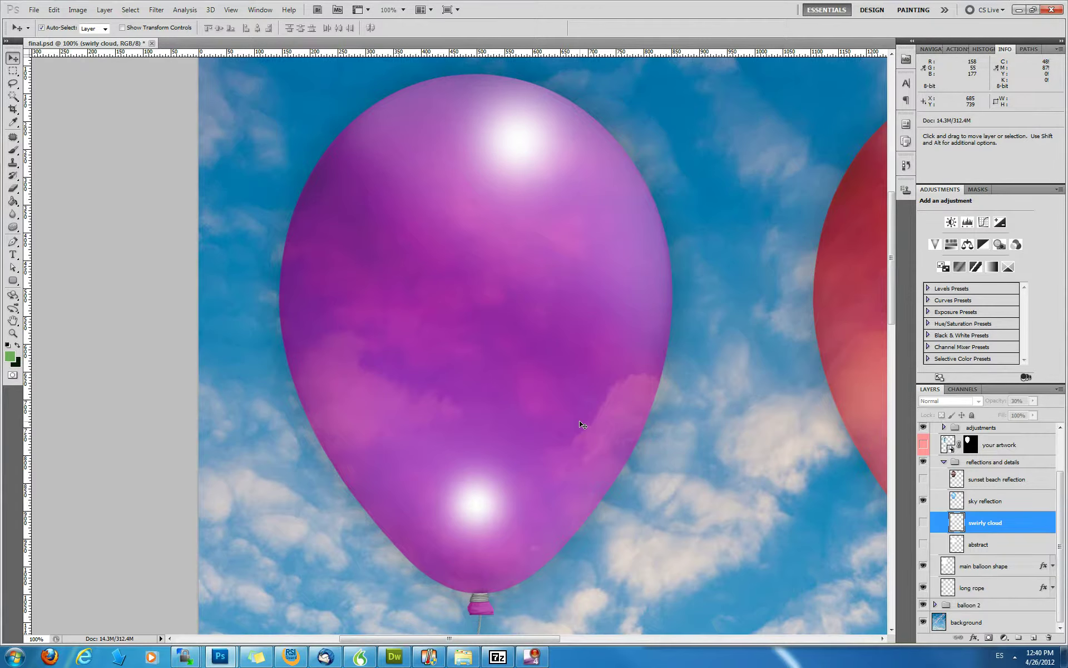
{"action": "left_click", "coordinate": [1007, 503]}
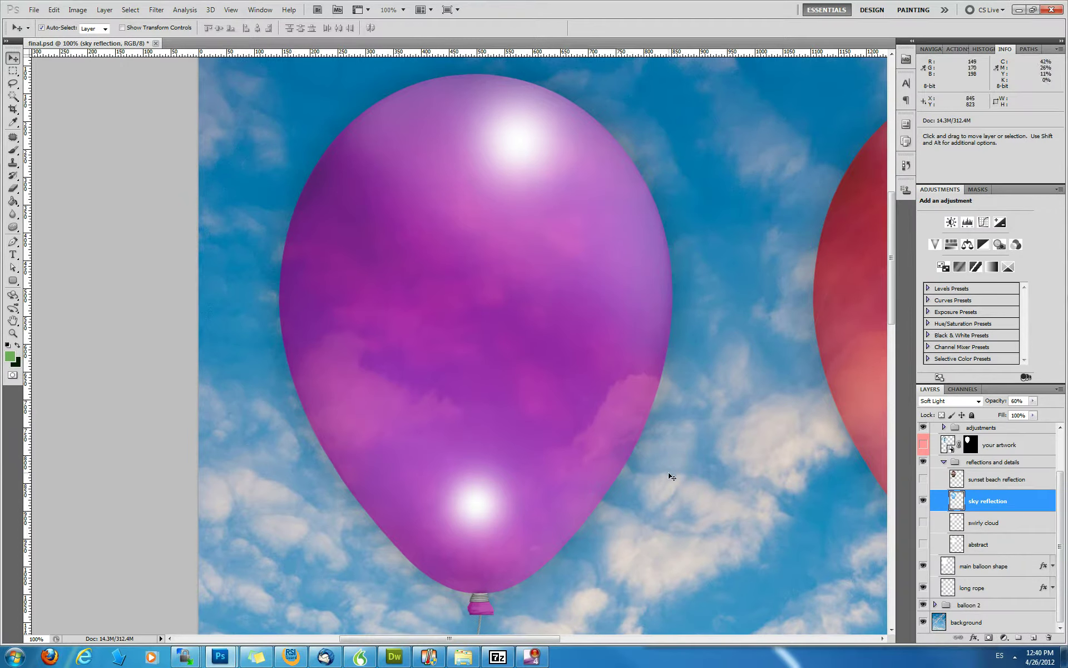
Swap the sky reflection for the sunset beach reflection, blended in Soft Light at 50%
{"action": "left_click", "coordinate": [923, 500]}
{"action": "left_click", "coordinate": [924, 481]}
{"action": "left_click", "coordinate": [998, 481]}
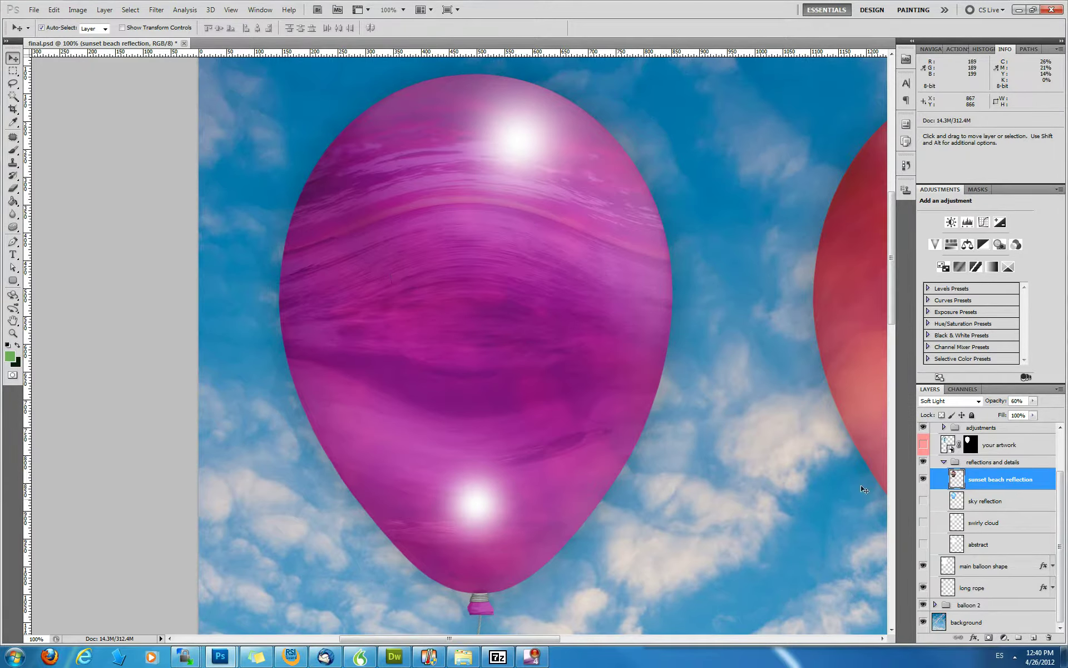
{"action": "left_click", "coordinate": [1032, 401]}
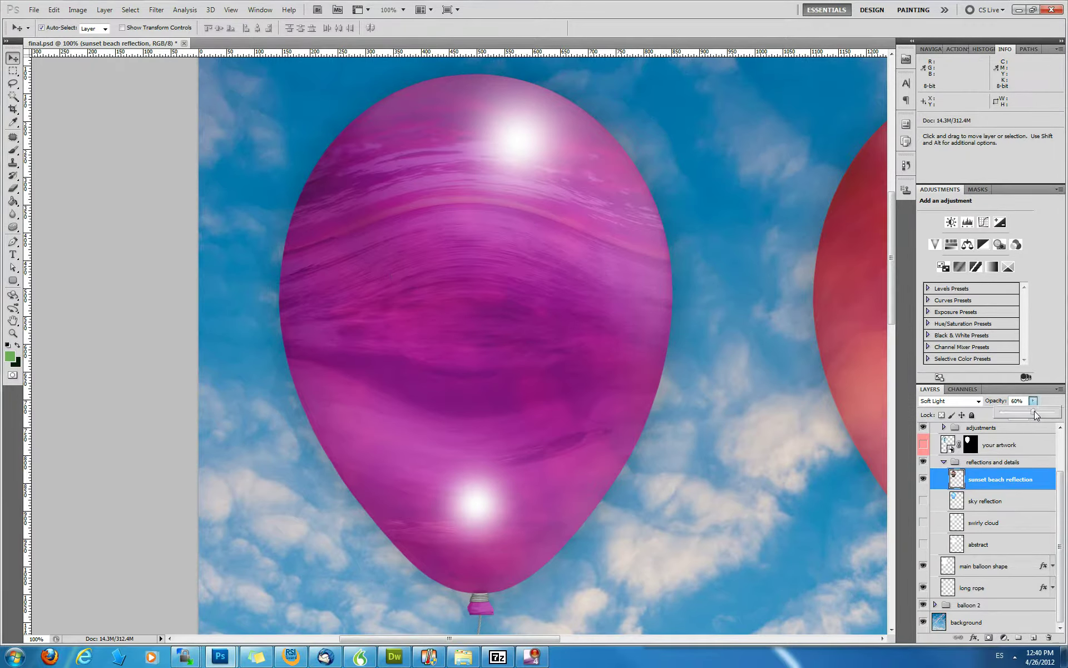
{"action": "left_click_drag", "start_coordinate": [1034, 412], "coordinate": [1055, 411]}
{"action": "left_click", "coordinate": [972, 403]}
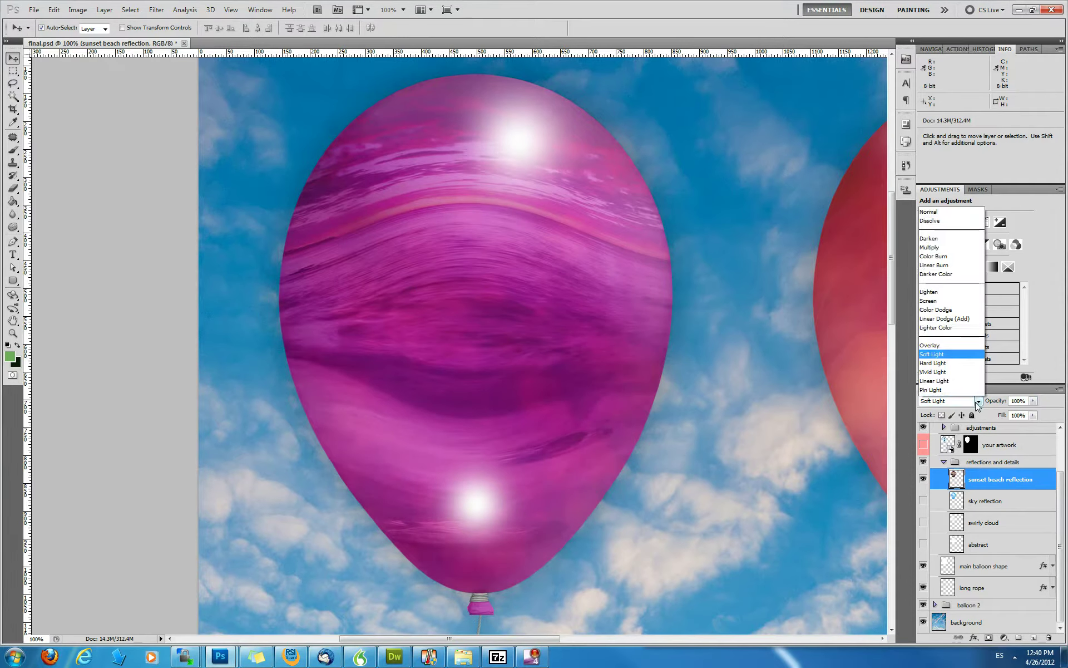
{"action": "left_click", "coordinate": [926, 117]}
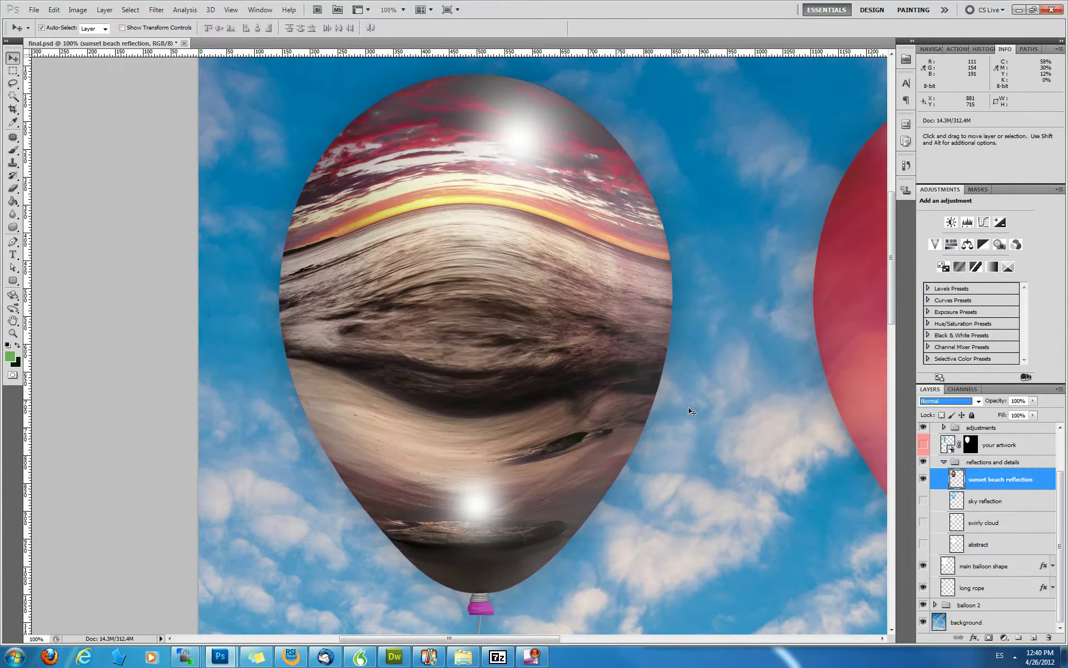
{"action": "left_click", "coordinate": [975, 401]}
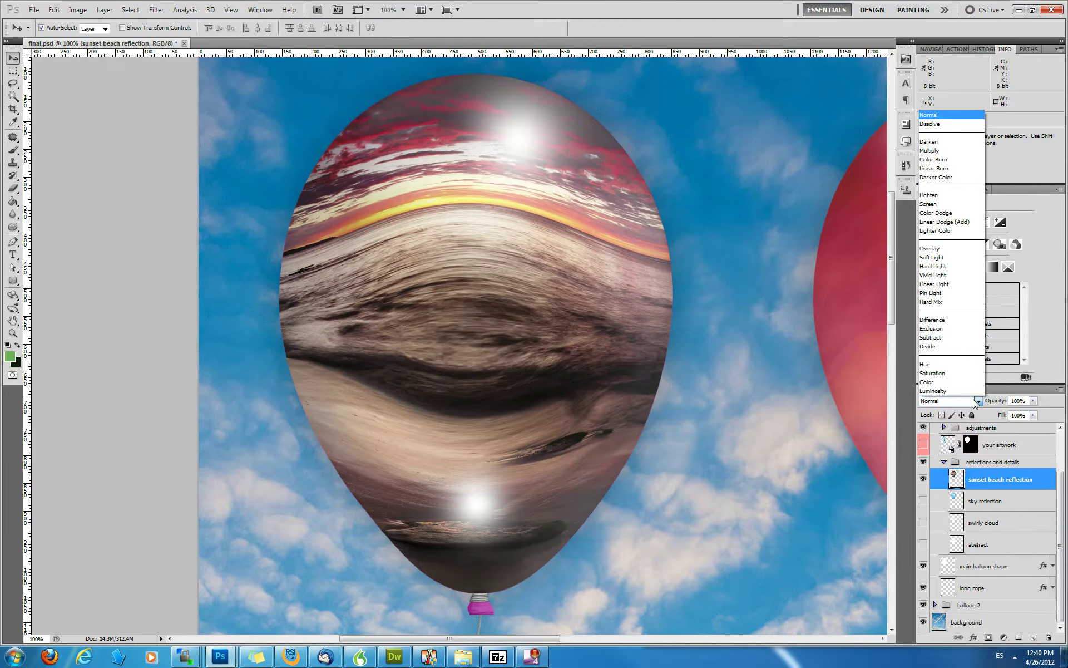
{"action": "left_click", "coordinate": [961, 257]}
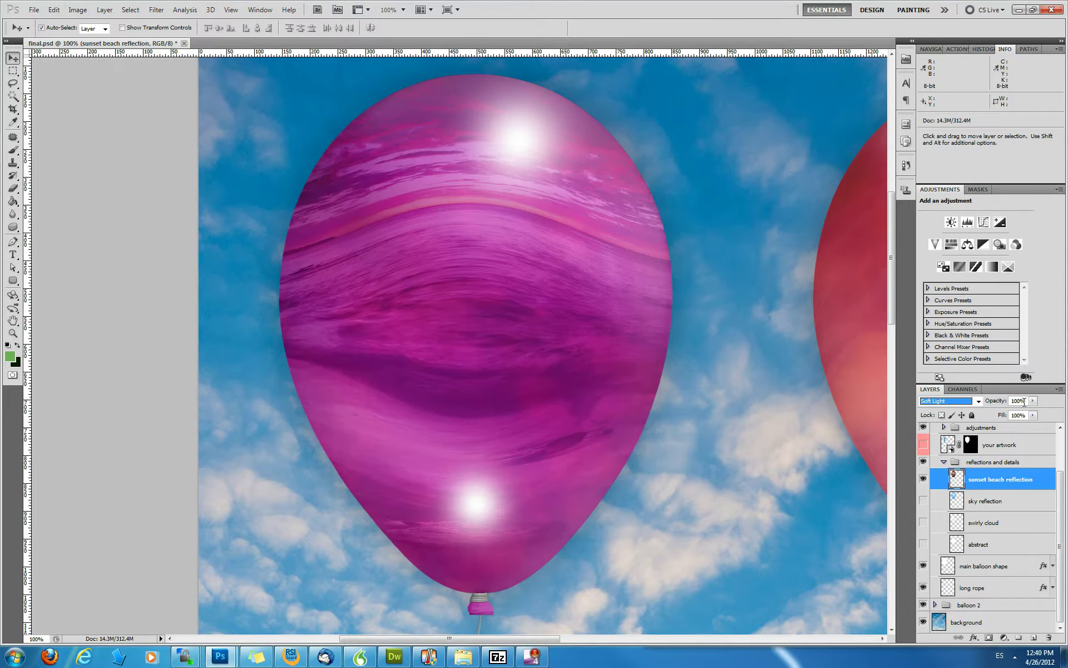
{"action": "left_click", "coordinate": [1024, 402]}
{"action": "type", "text": "50"}
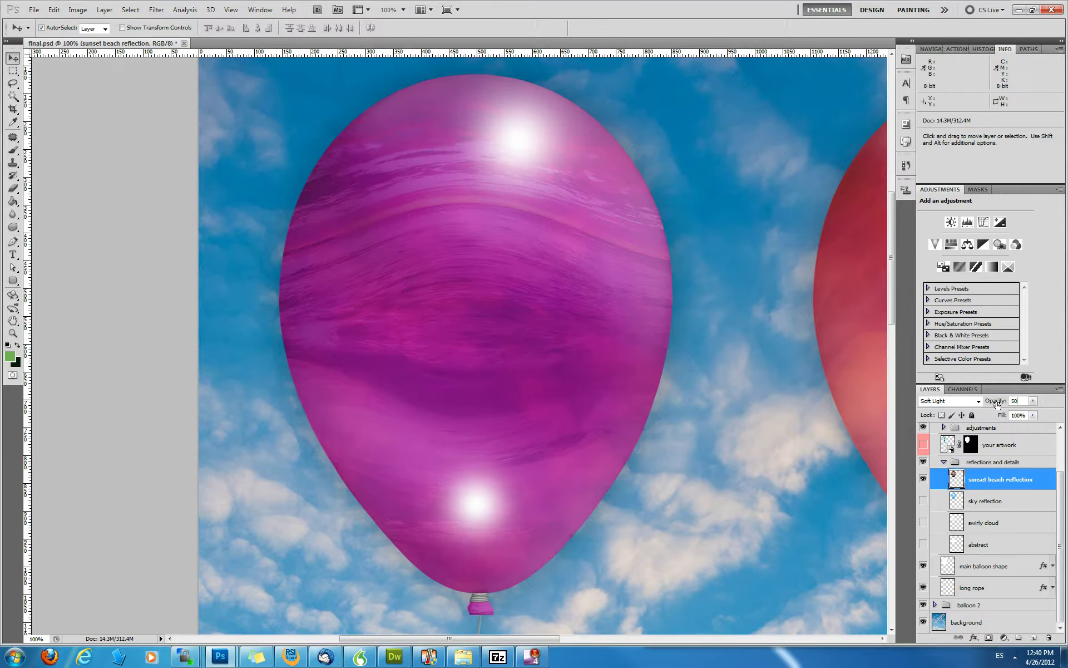
{"action": "key", "text": "ctrl+0"}
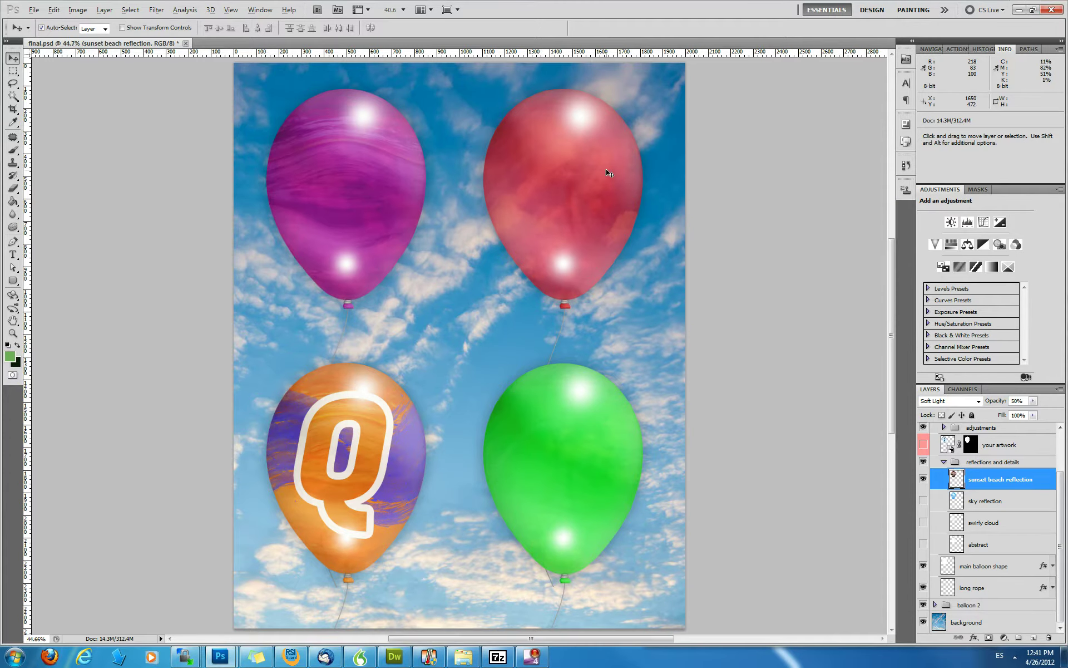
{"action": "left_click_drag", "start_coordinate": [606, 168], "coordinate": [642, 355]}
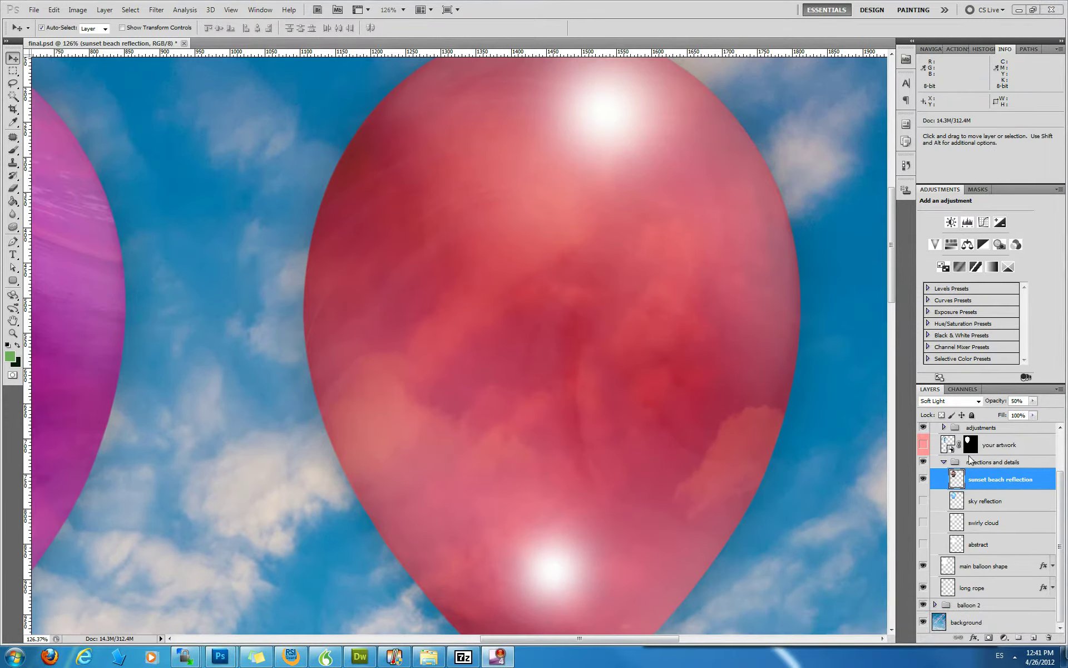
{"action": "scroll", "coordinate": [981, 456], "scroll_direction": "up", "scroll_amount": 3}
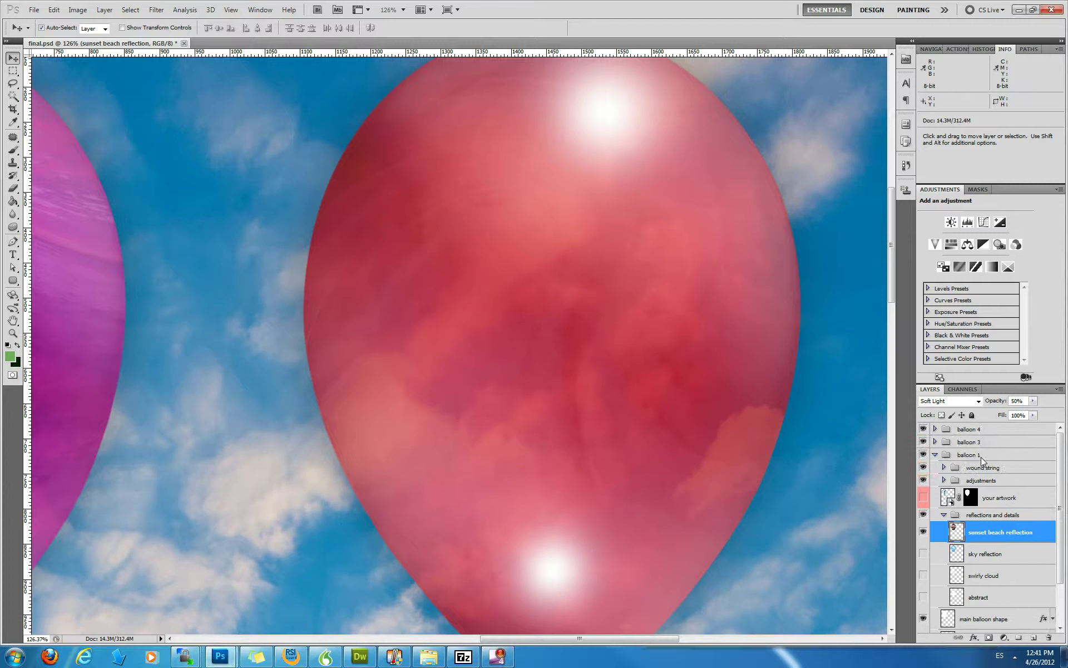
{"action": "left_click", "coordinate": [937, 455]}
{"action": "left_click", "coordinate": [935, 468]}
{"action": "scroll", "coordinate": [989, 533], "scroll_direction": "down", "scroll_amount": 1}
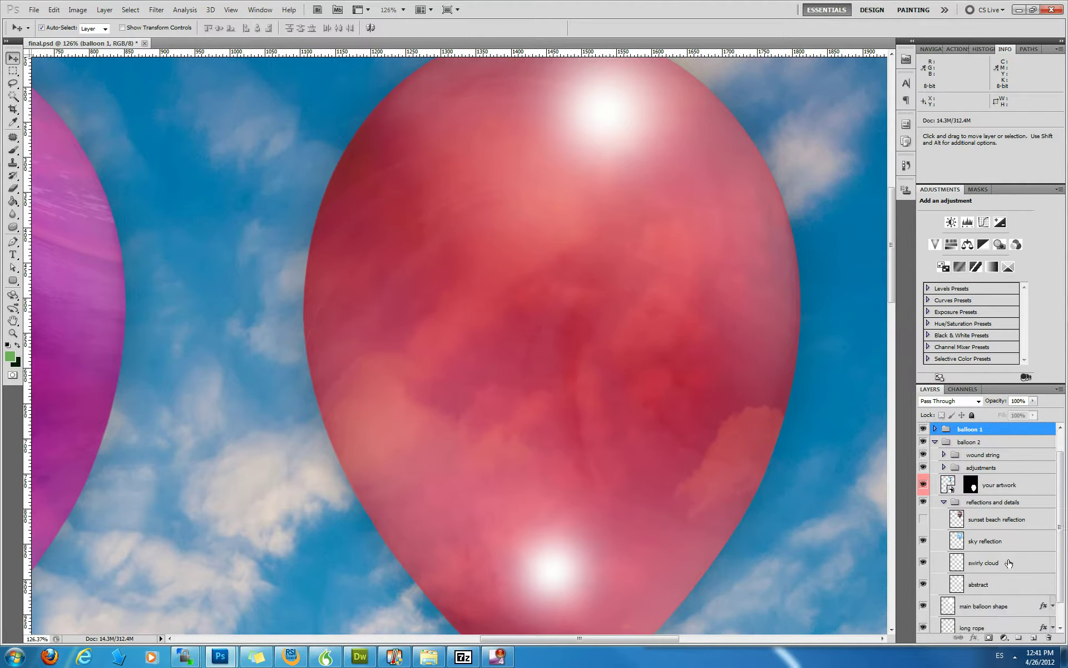
{"action": "left_click", "coordinate": [1008, 563]}
{"action": "left_click", "coordinate": [999, 585]}
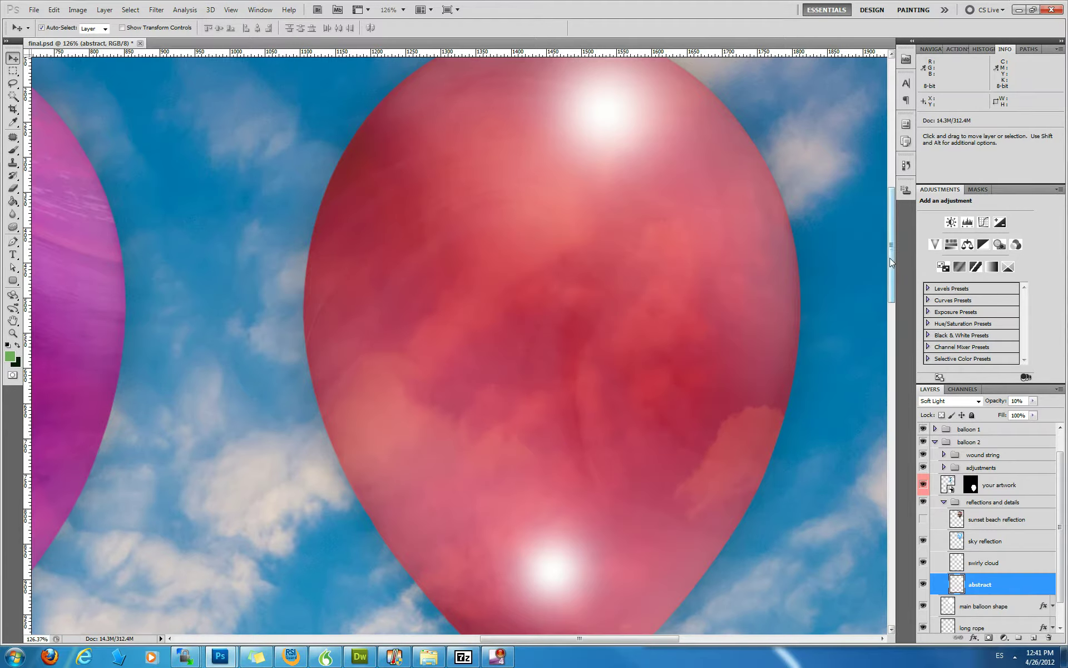
{"action": "mouse_move", "coordinate": [889, 258]}
{"action": "left_mouse_down"}
{"action": "mouse_move", "coordinate": [890, 245]}
{"action": "mouse_move", "coordinate": [885, 272]}
{"action": "mouse_move", "coordinate": [884, 255]}
{"action": "left_mouse_up"}
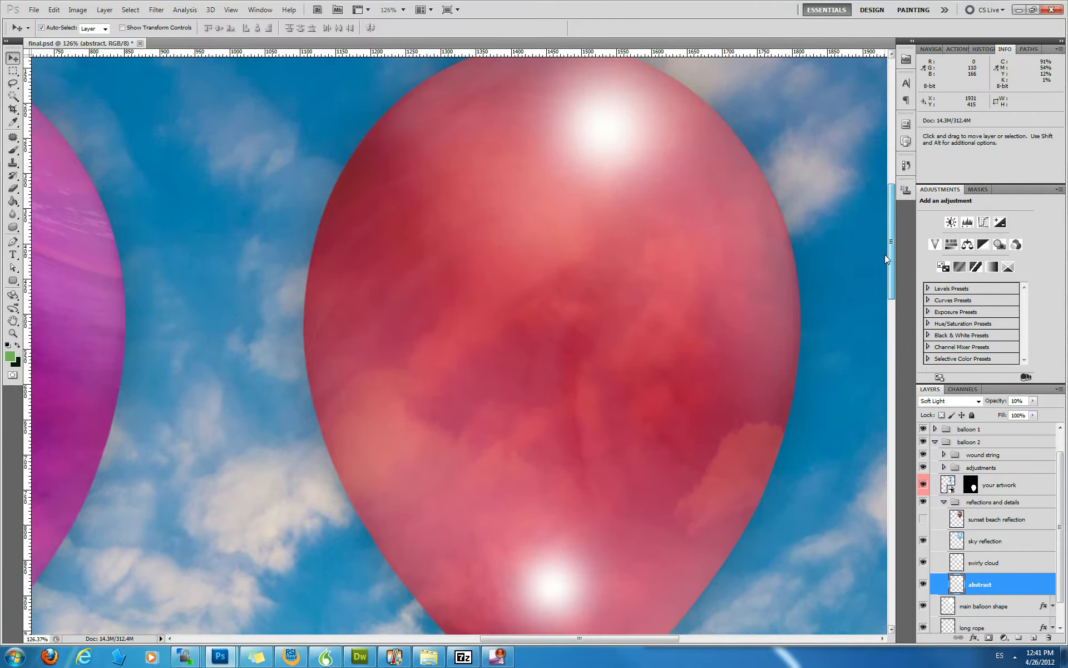
{"action": "key", "text": "space"}
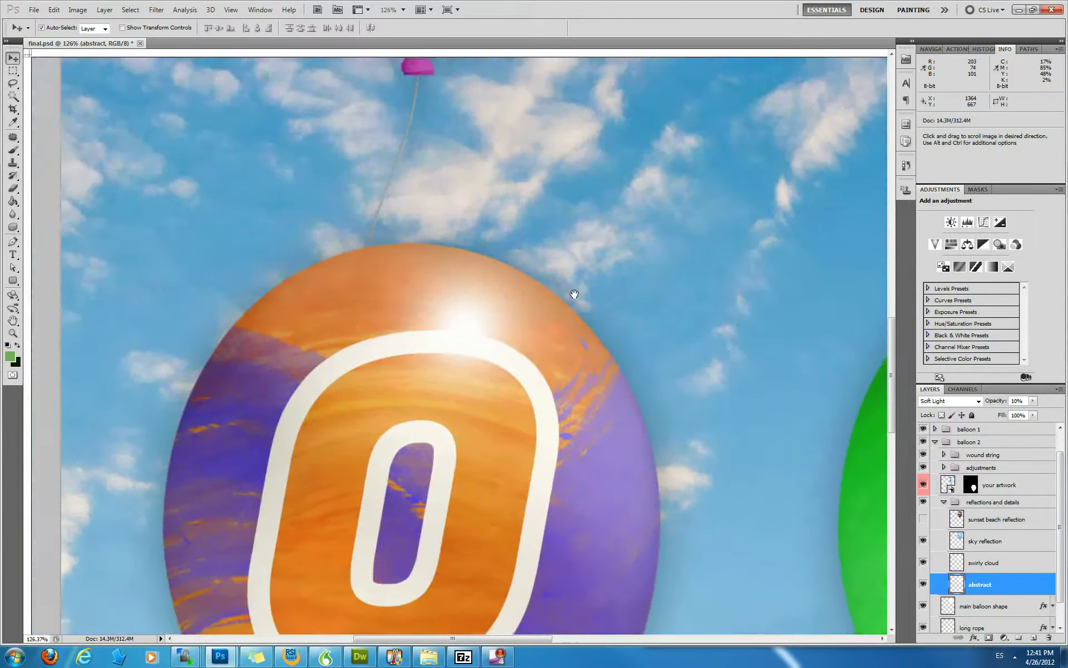
{"action": "left_click_drag", "start_coordinate": [572, 291], "coordinate": [505, 322]}
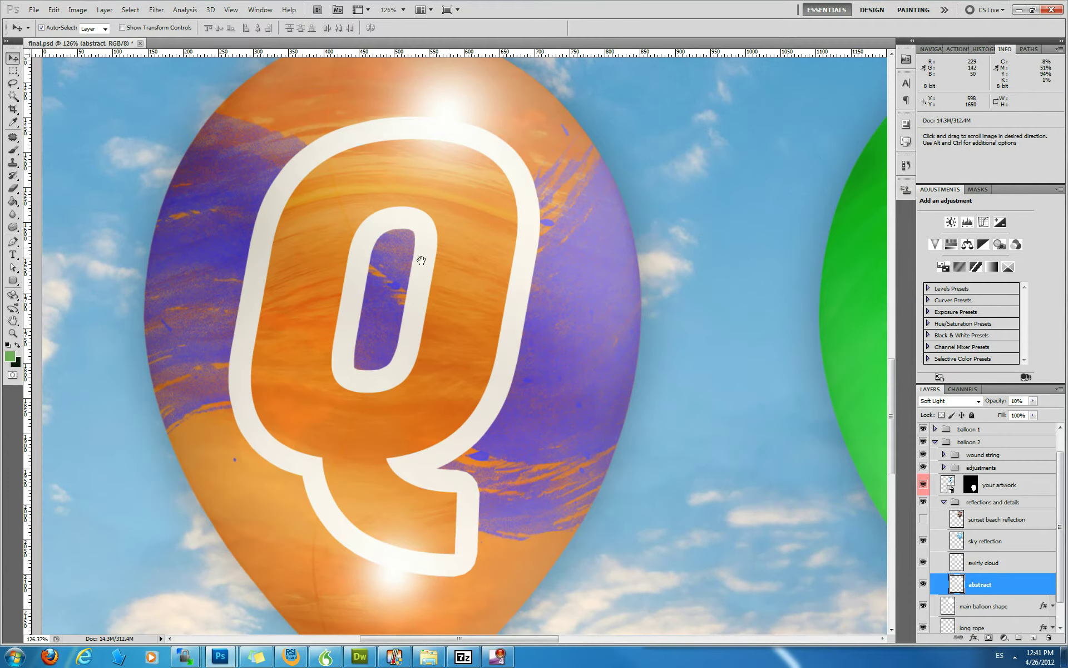
{"action": "left_click_drag", "start_coordinate": [417, 368], "coordinate": [425, 374]}
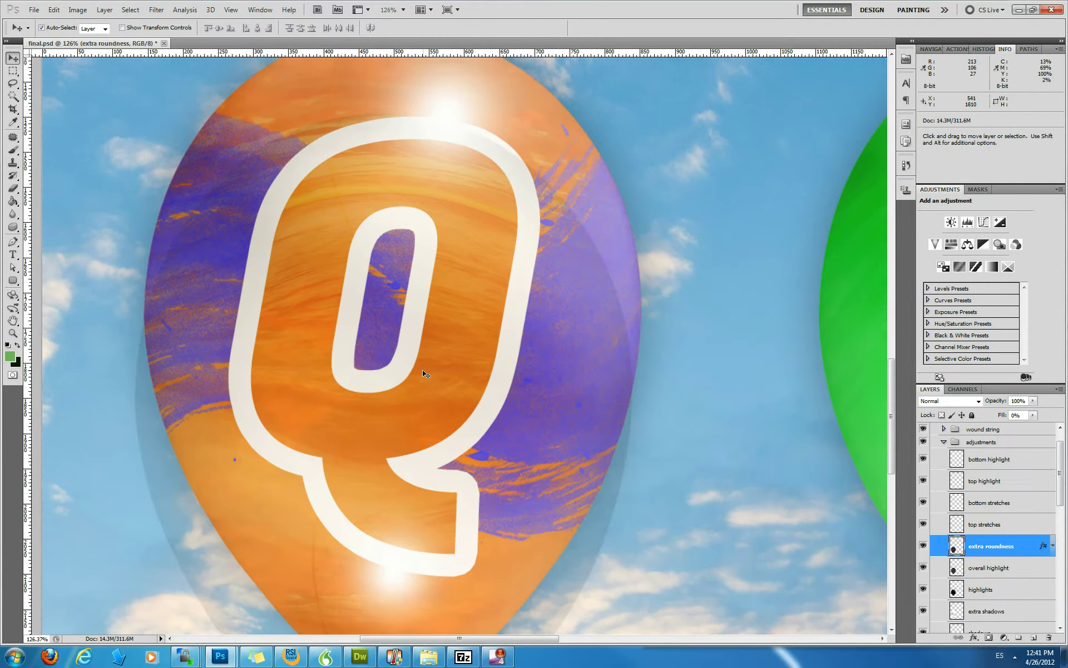
{"action": "key", "text": "ctrl+z"}
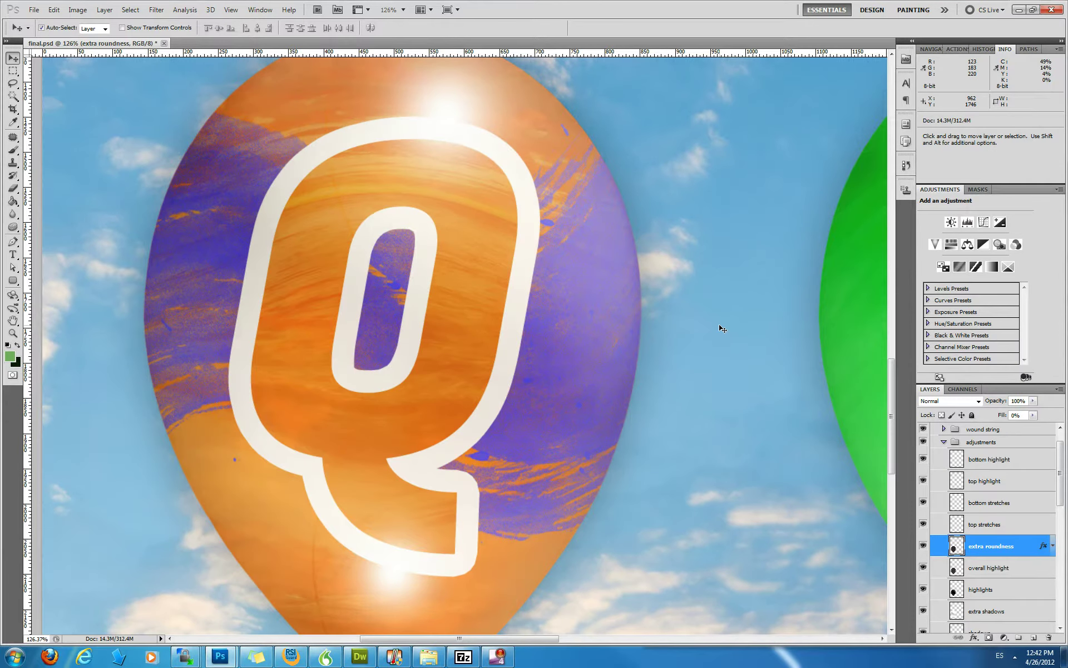
{"action": "key", "text": "space"}
{"action": "left_click_drag", "start_coordinate": [719, 324], "coordinate": [373, 305]}
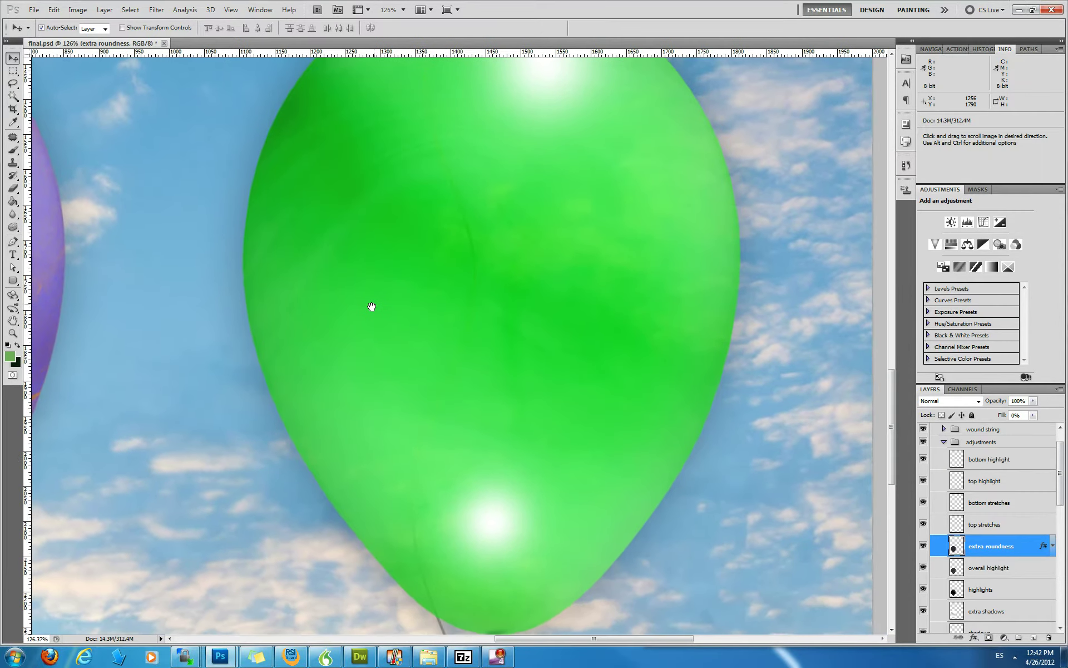
Collapse balloon 3, then expand balloon 4 and its reflections and details group to inspect its layers
{"action": "left_click", "coordinate": [948, 442]}
{"action": "scroll", "coordinate": [940, 443], "scroll_direction": "up", "scroll_amount": 2}
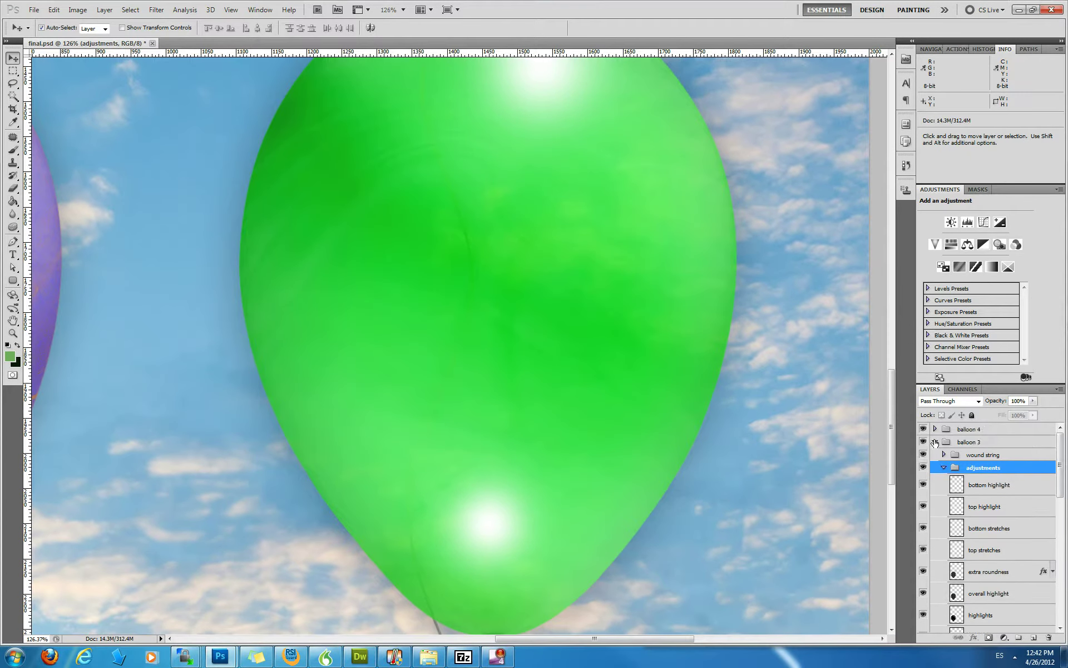
{"action": "left_click", "coordinate": [935, 442]}
{"action": "left_click", "coordinate": [935, 429]}
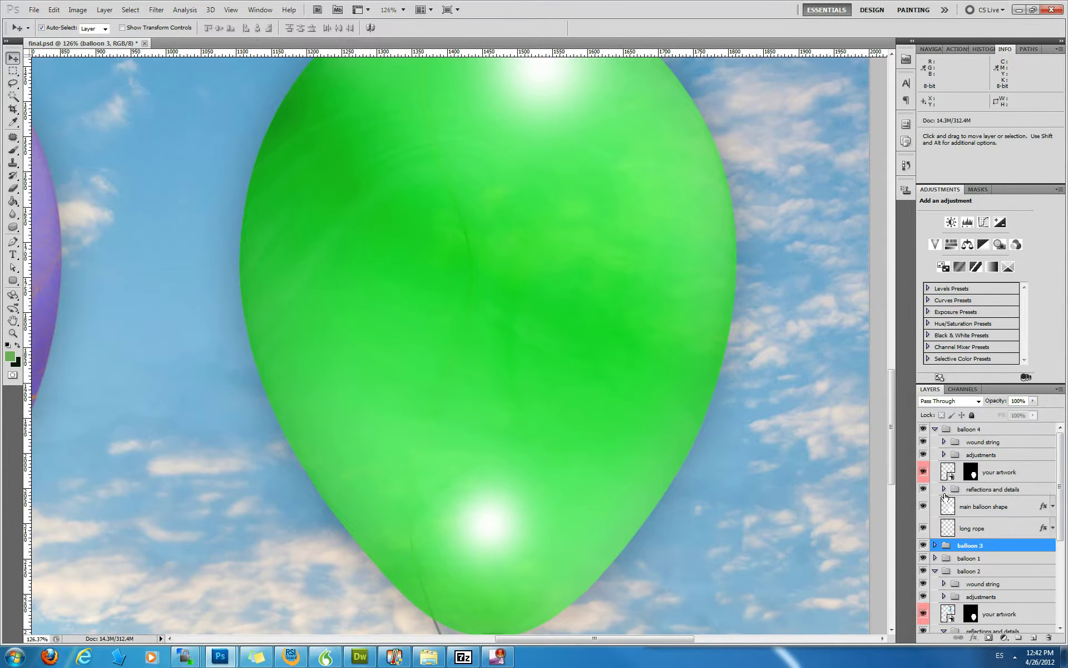
{"action": "left_click", "coordinate": [944, 490]}
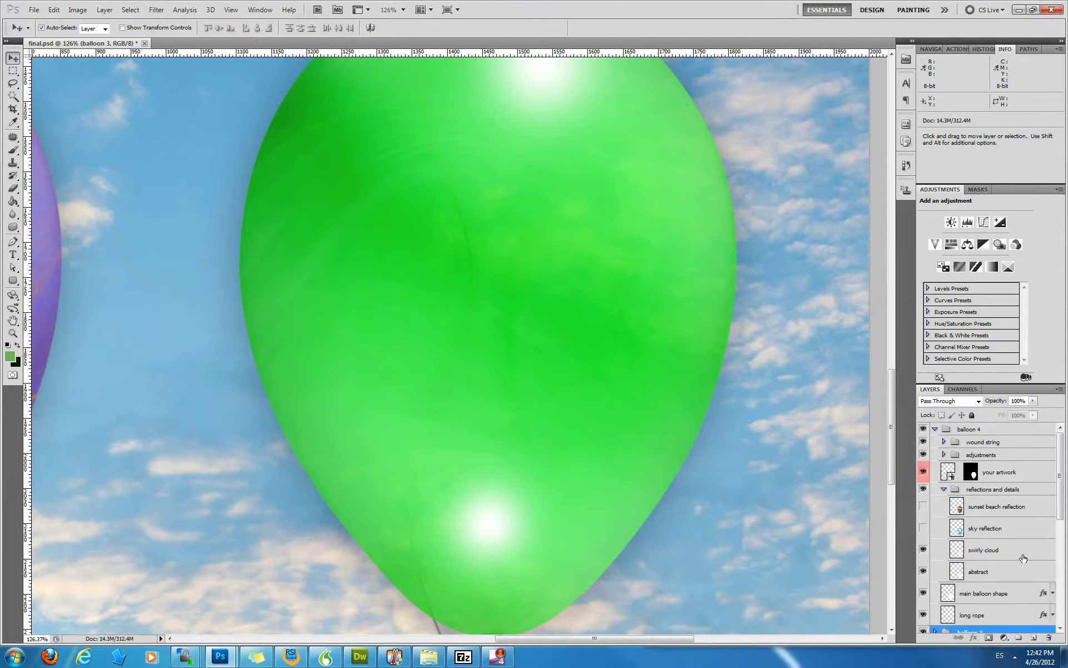
{"action": "left_click", "coordinate": [1018, 557]}
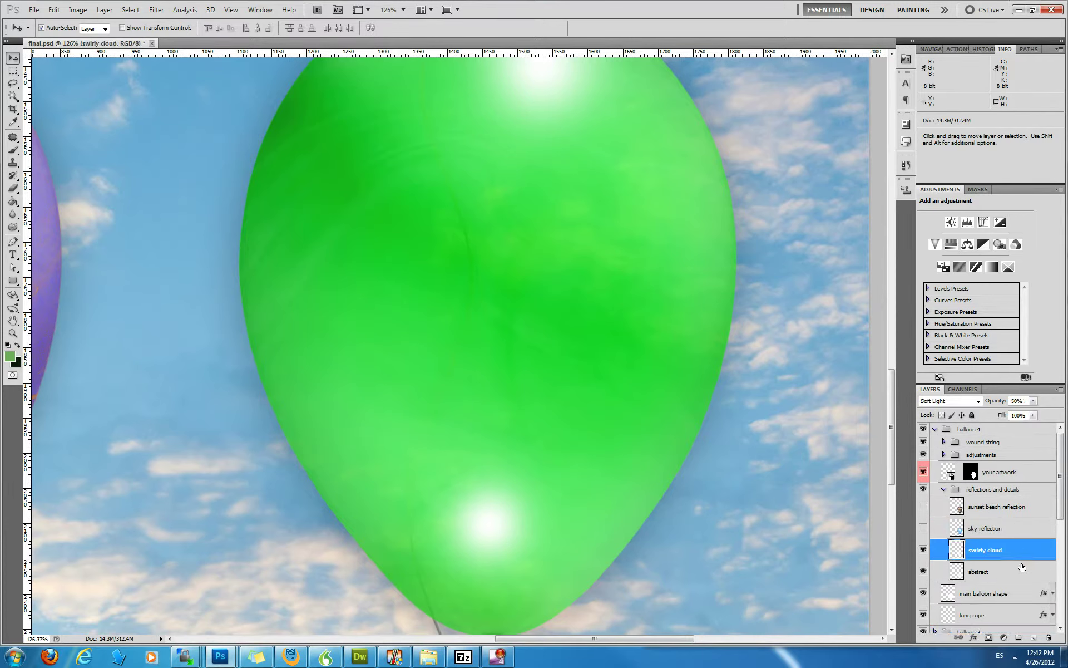
{"action": "left_click", "coordinate": [1023, 569]}
{"action": "left_click", "coordinate": [1027, 554]}
{"action": "left_click", "coordinate": [974, 474]}
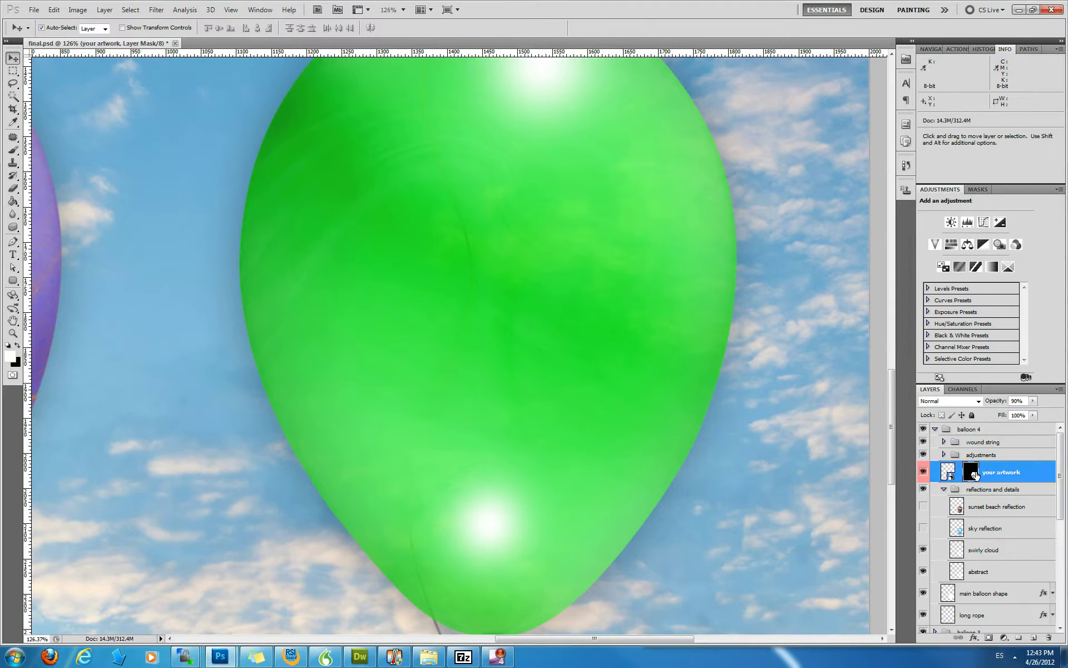
Collapse balloon 2, reopen balloon 4 with 'your artwork' selected, and fit the poster on screen
{"action": "left_click", "coordinate": [936, 429]}
{"action": "left_click", "coordinate": [935, 468]}
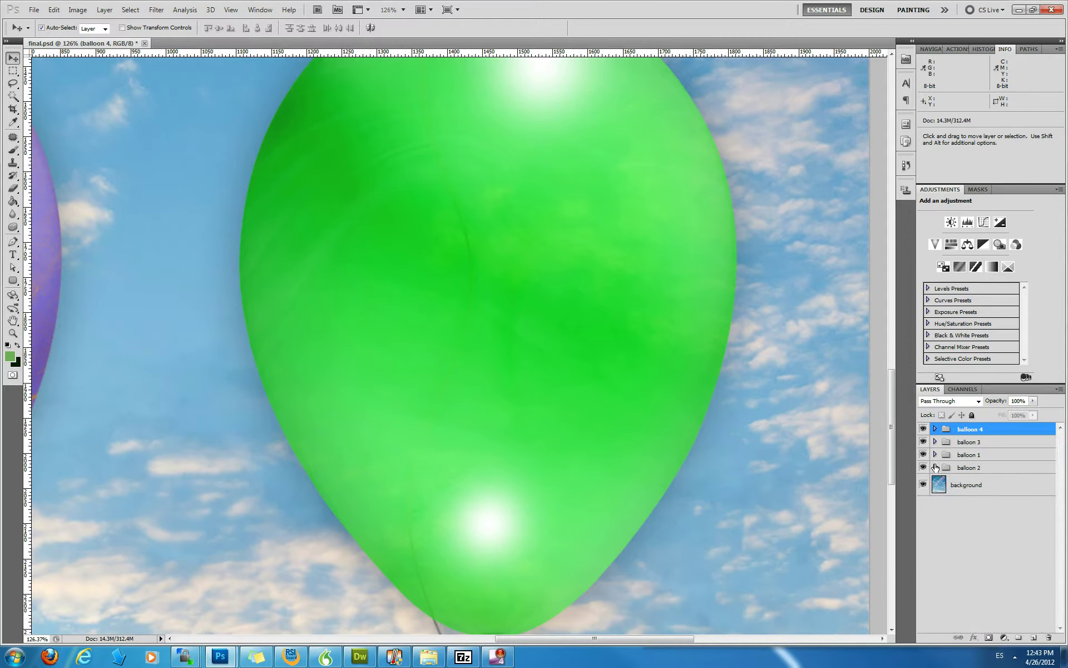
{"action": "left_click", "coordinate": [935, 430]}
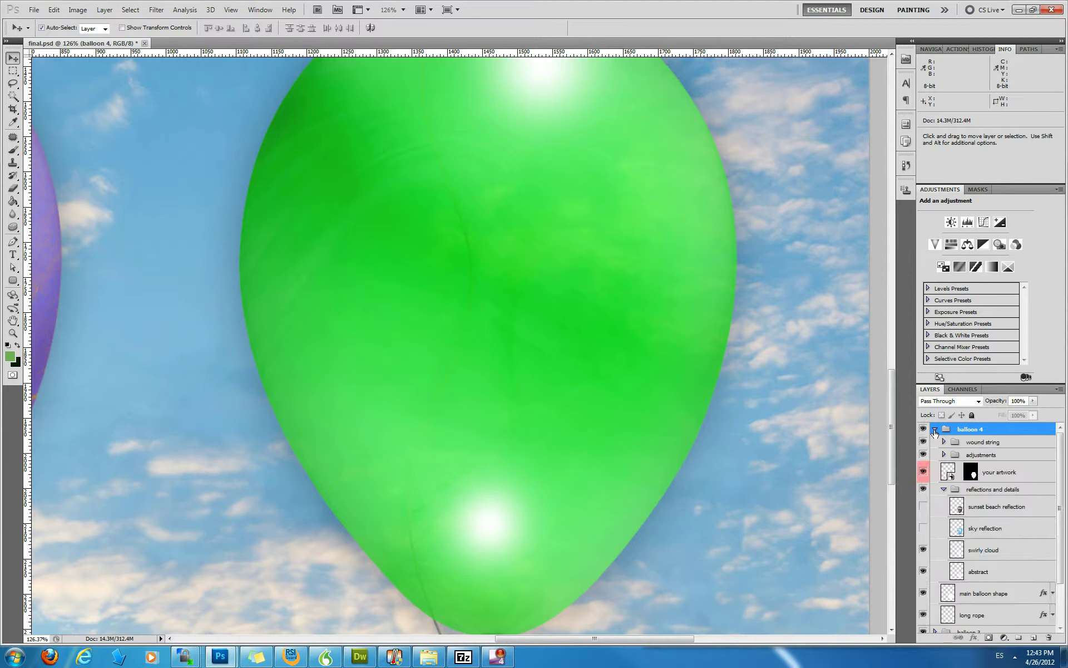
{"action": "left_click", "coordinate": [991, 477]}
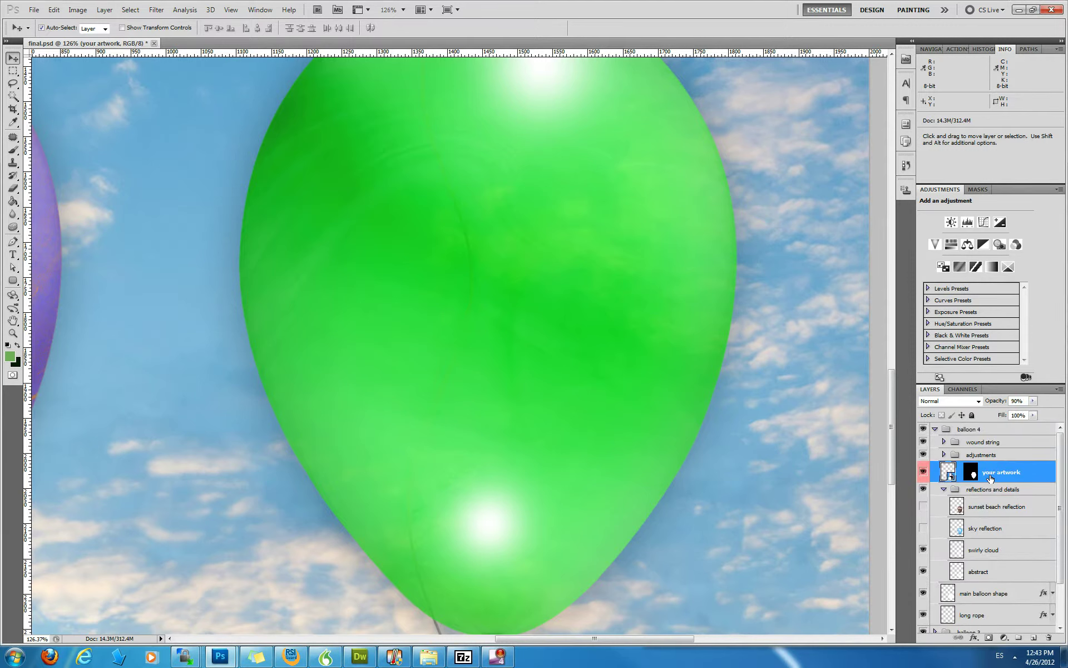
{"action": "key", "text": "ctrl+0"}
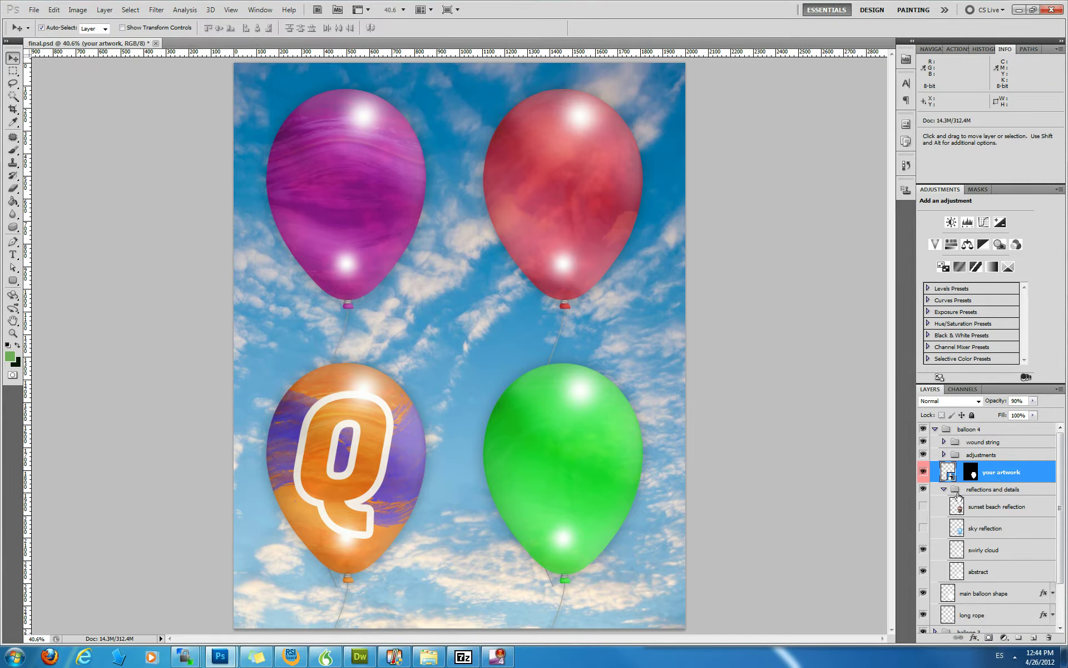
Delete the existing layer mask from the green balloon's 'your artwork' layer
{"action": "left_click", "coordinate": [944, 489]}
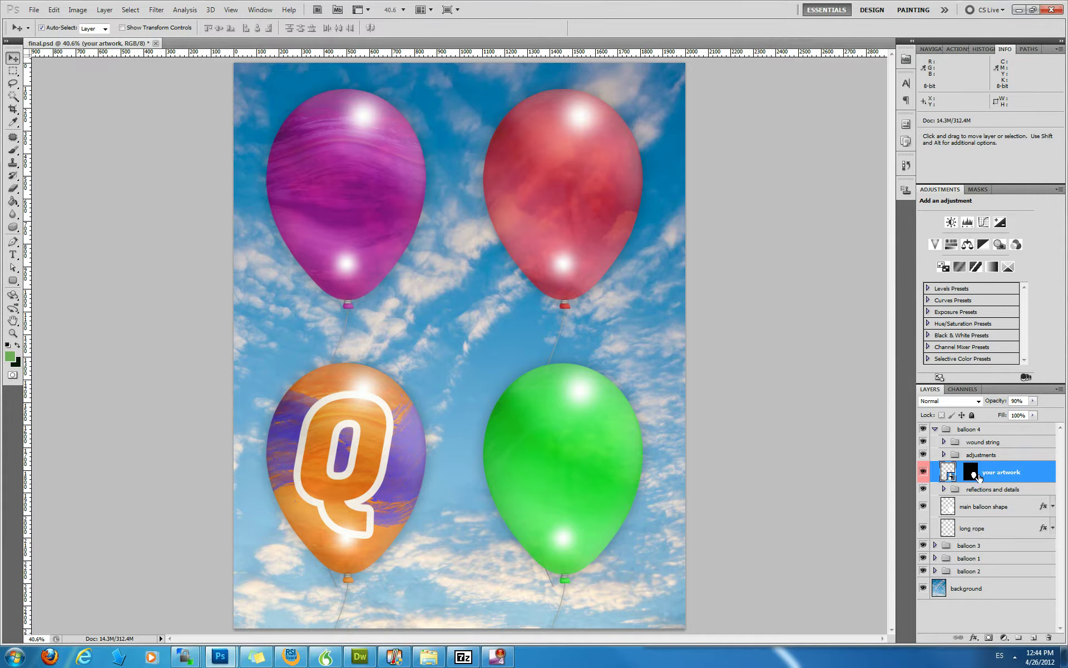
{"action": "left_click", "coordinate": [974, 475]}
{"action": "right_click", "coordinate": [974, 474]}
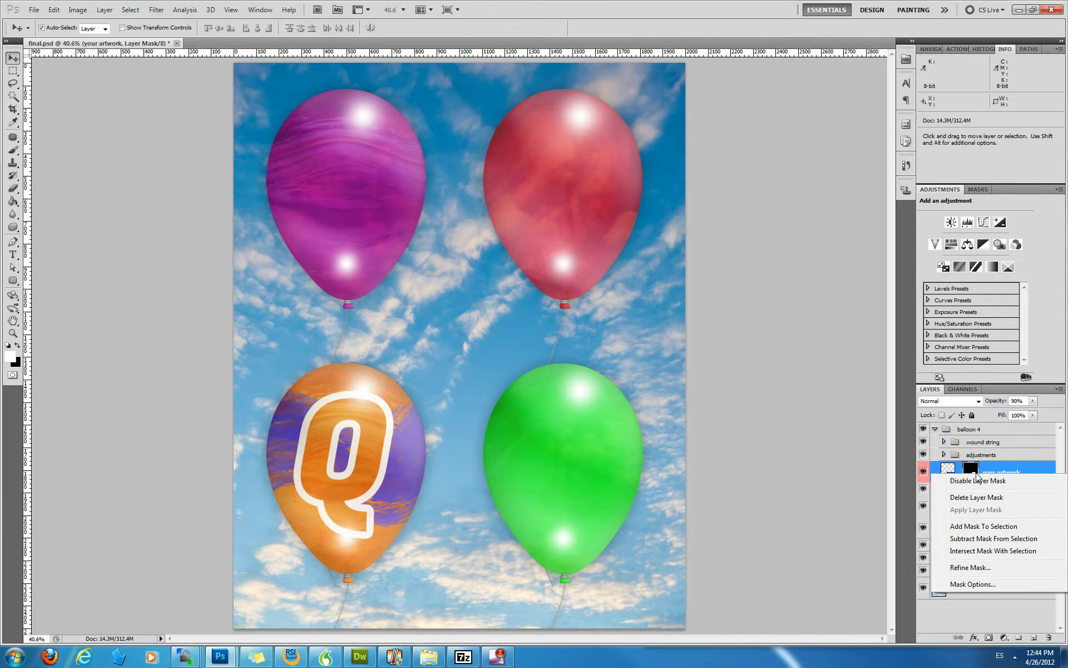
{"action": "left_click", "coordinate": [1013, 497]}
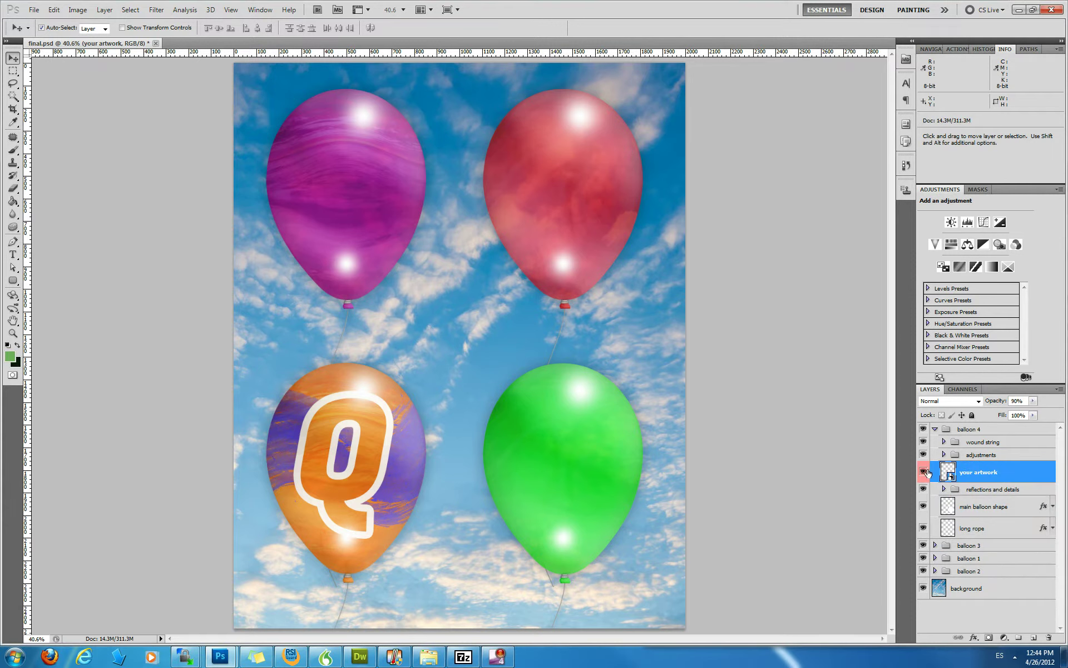
Load the main balloon shape as a selection and add it as the 'your artwork' layer mask
{"action": "left_click", "coordinate": [994, 507]}
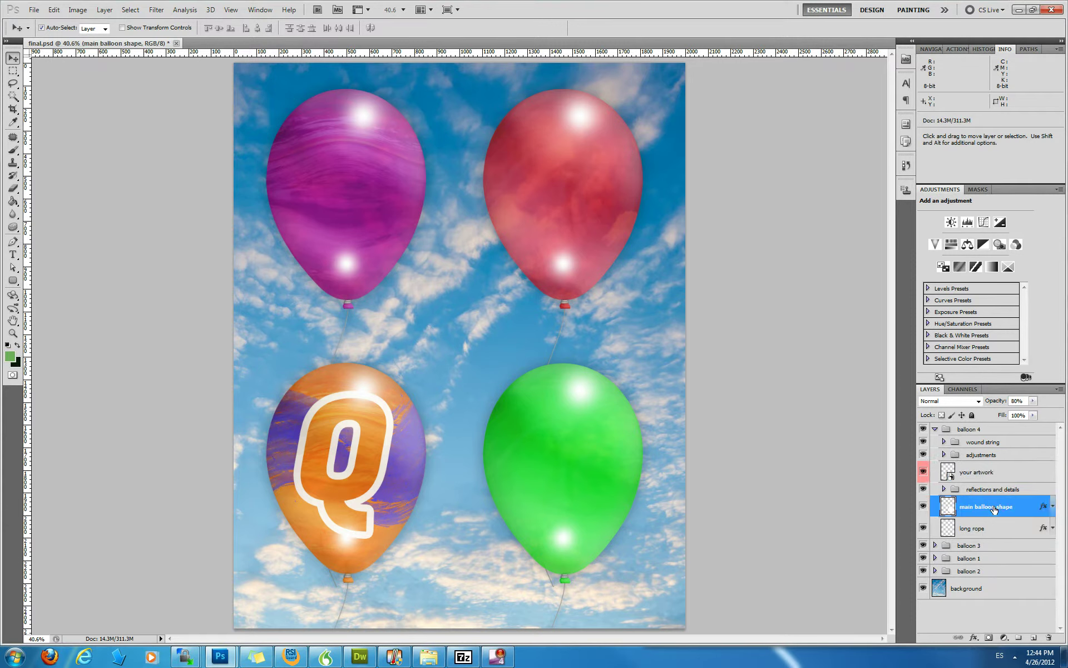
{"action": "left_click", "coordinate": [948, 506], "text": "ctrl"}
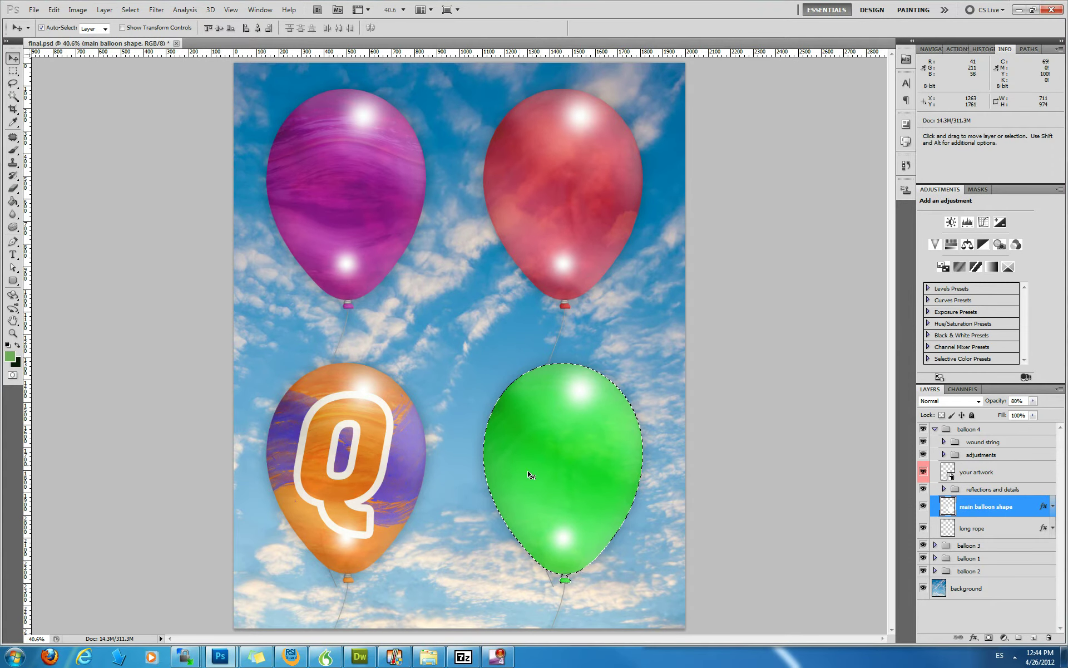
{"action": "left_click", "coordinate": [996, 474]}
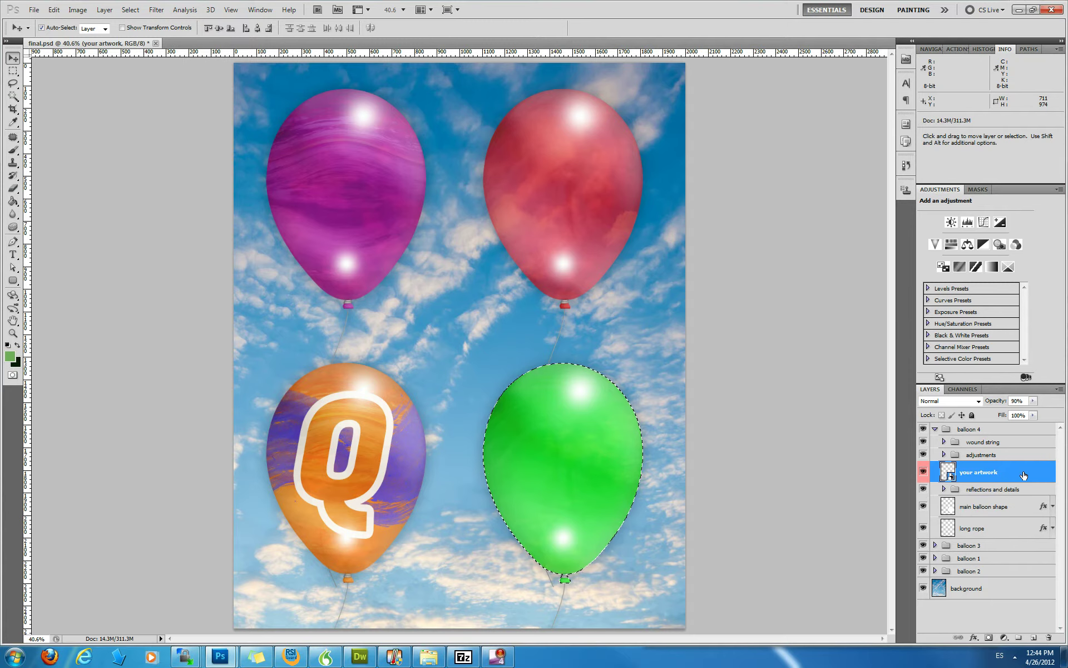
{"action": "left_click", "coordinate": [988, 638]}
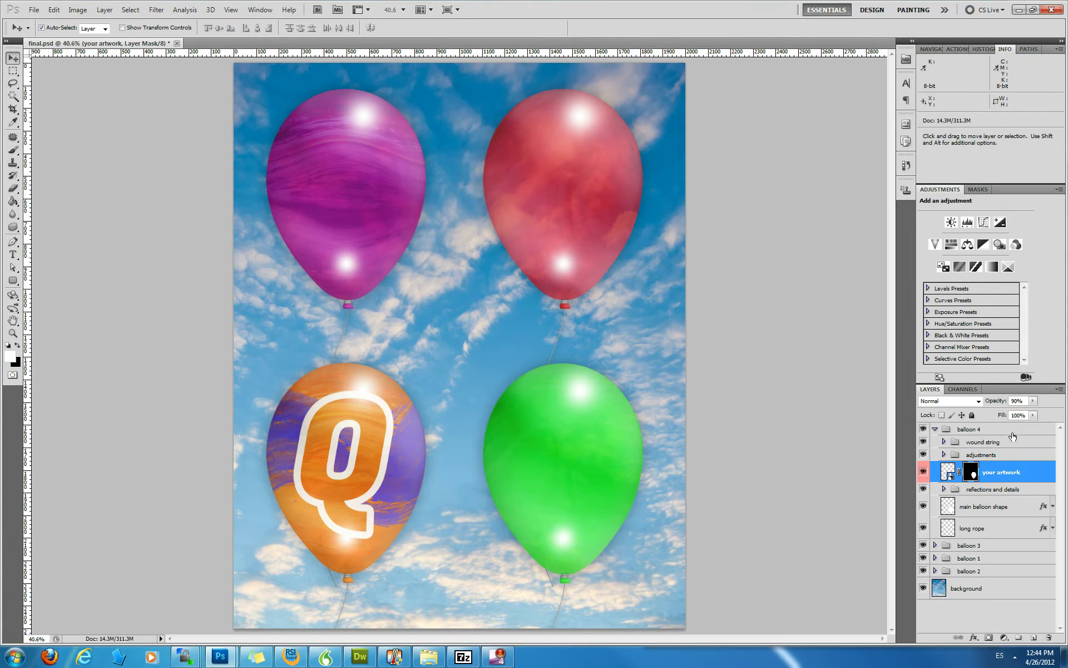